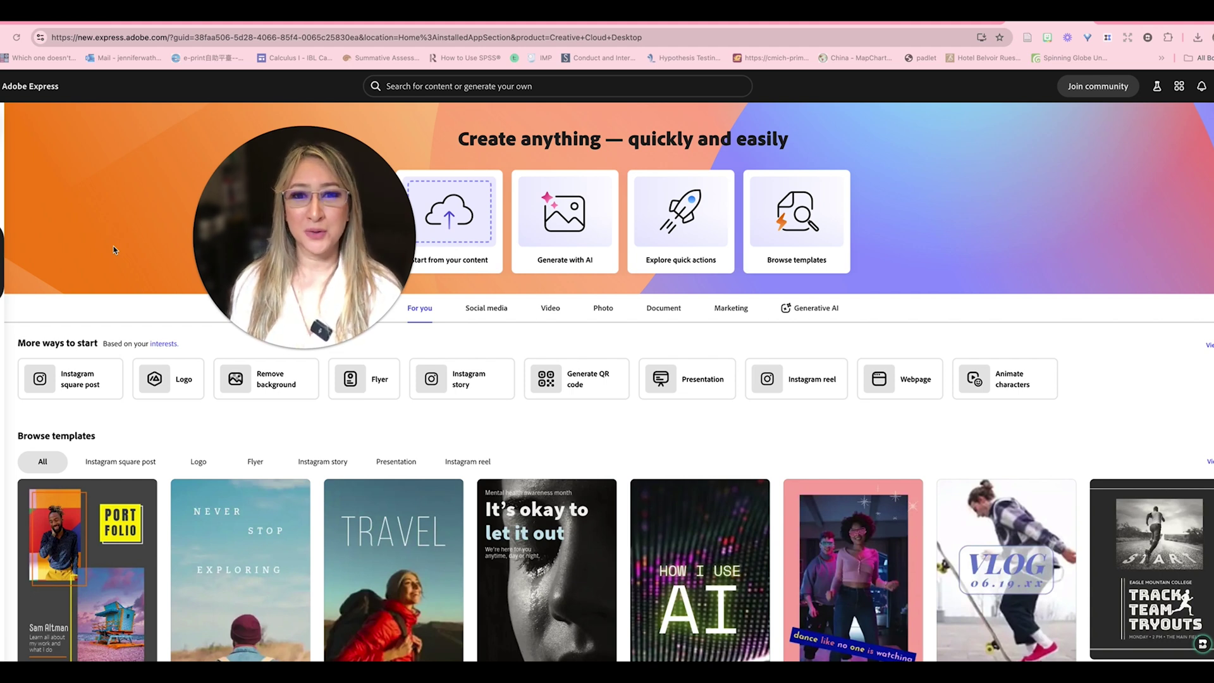
Open the Generate template page from Generate with AI, with Poster type and sample templates.
left_click_drag(287, 254, 188, 230)
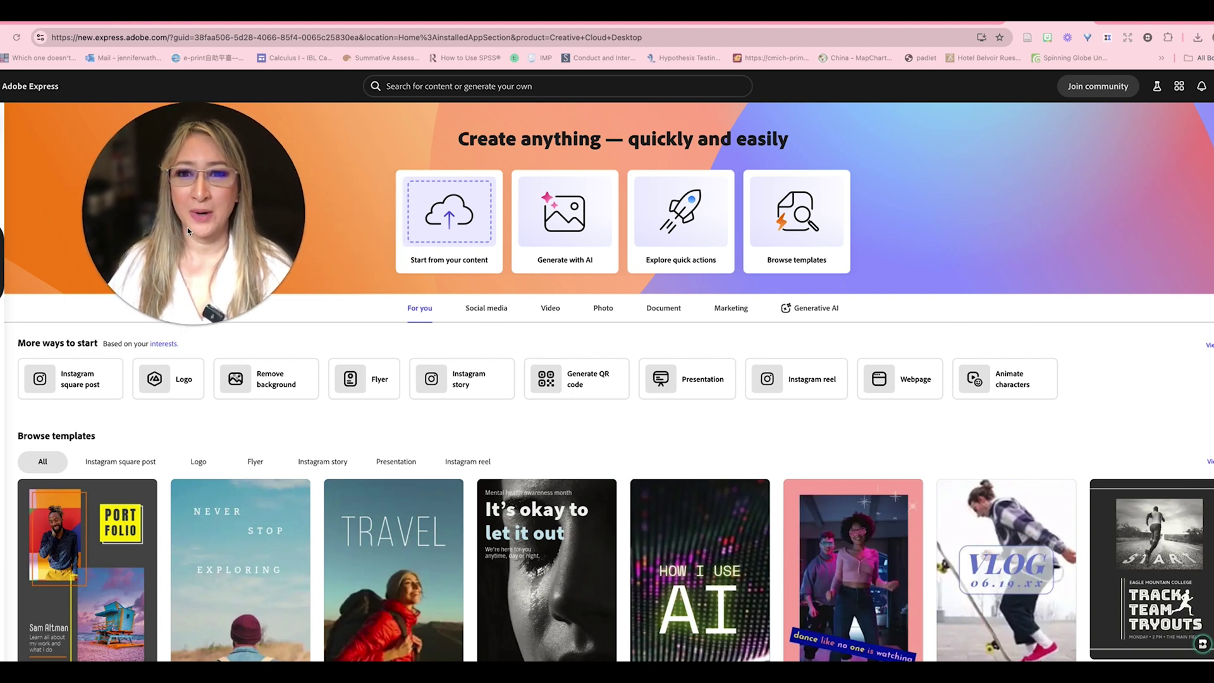
left_click(562, 229)
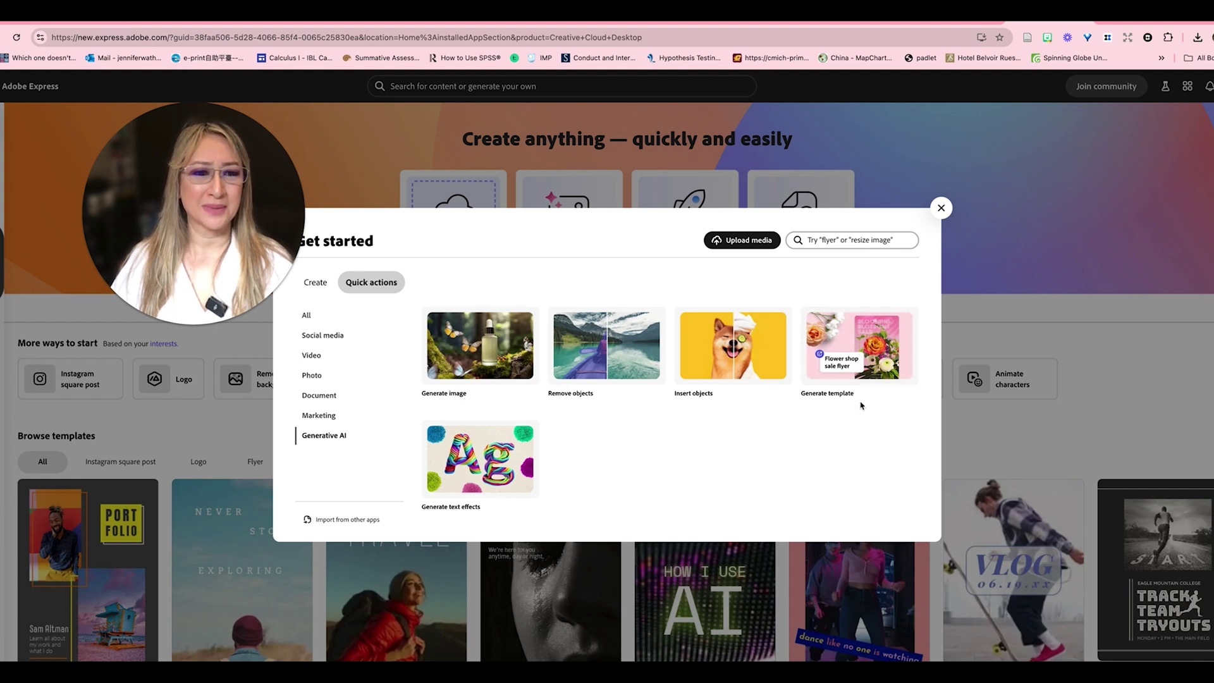
left_click(844, 345)
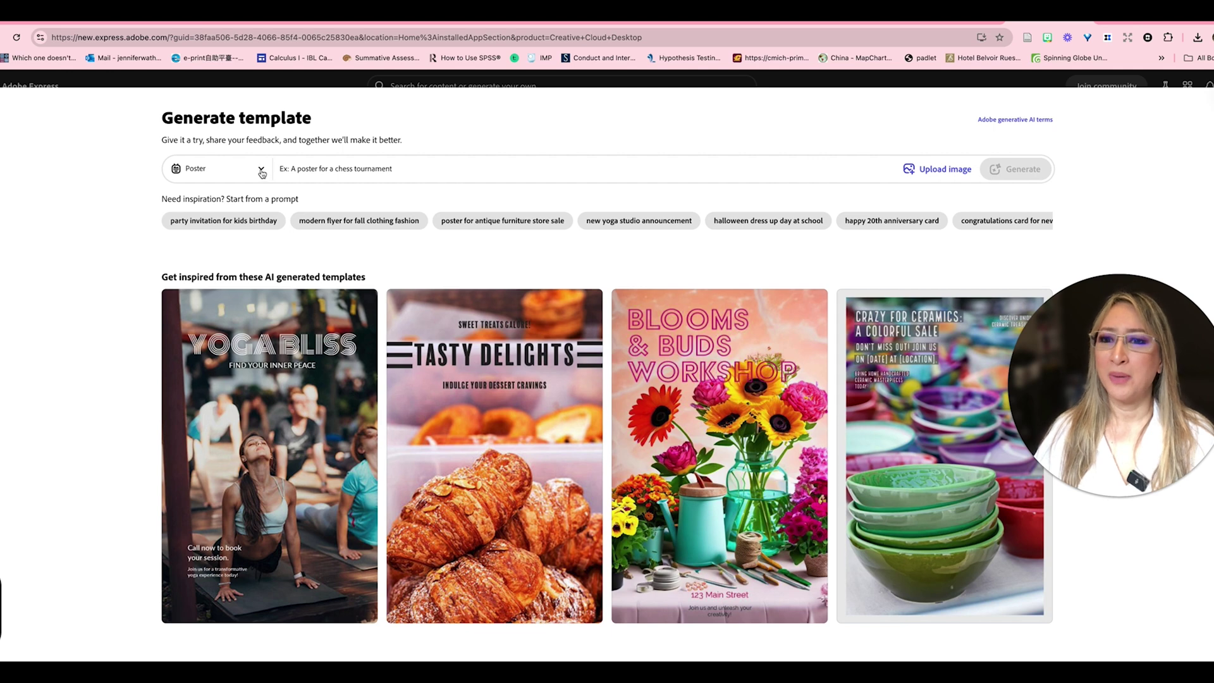
left_click(261, 170)
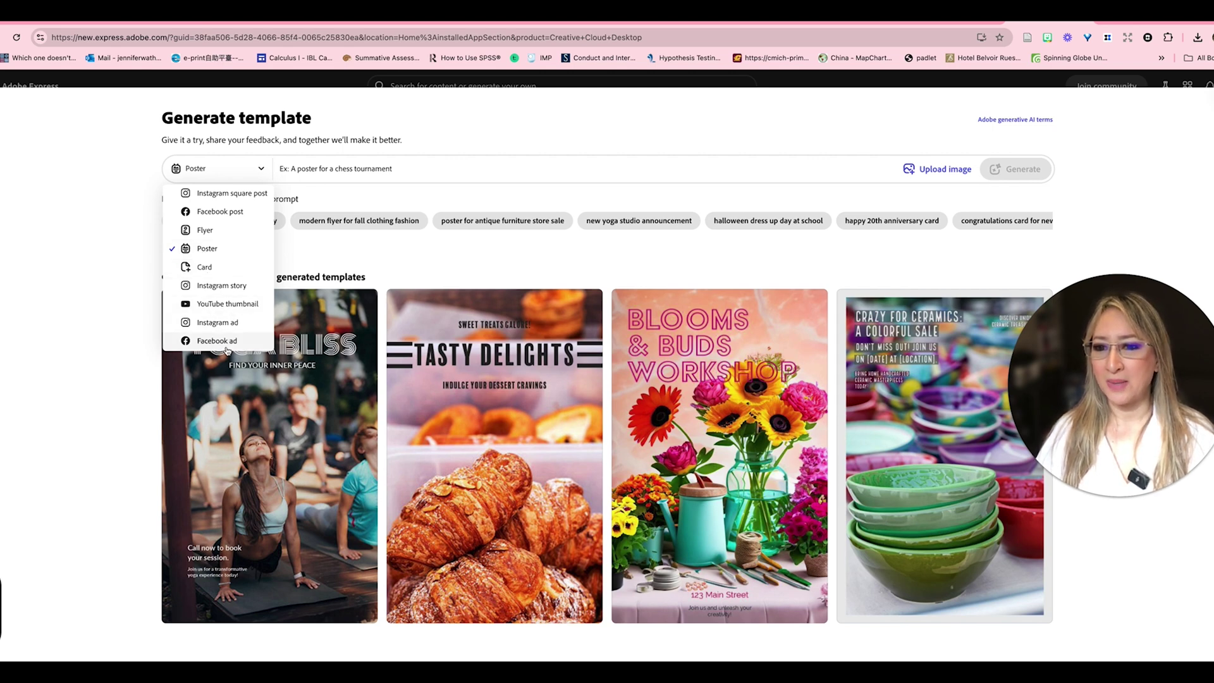
left_click(196, 250)
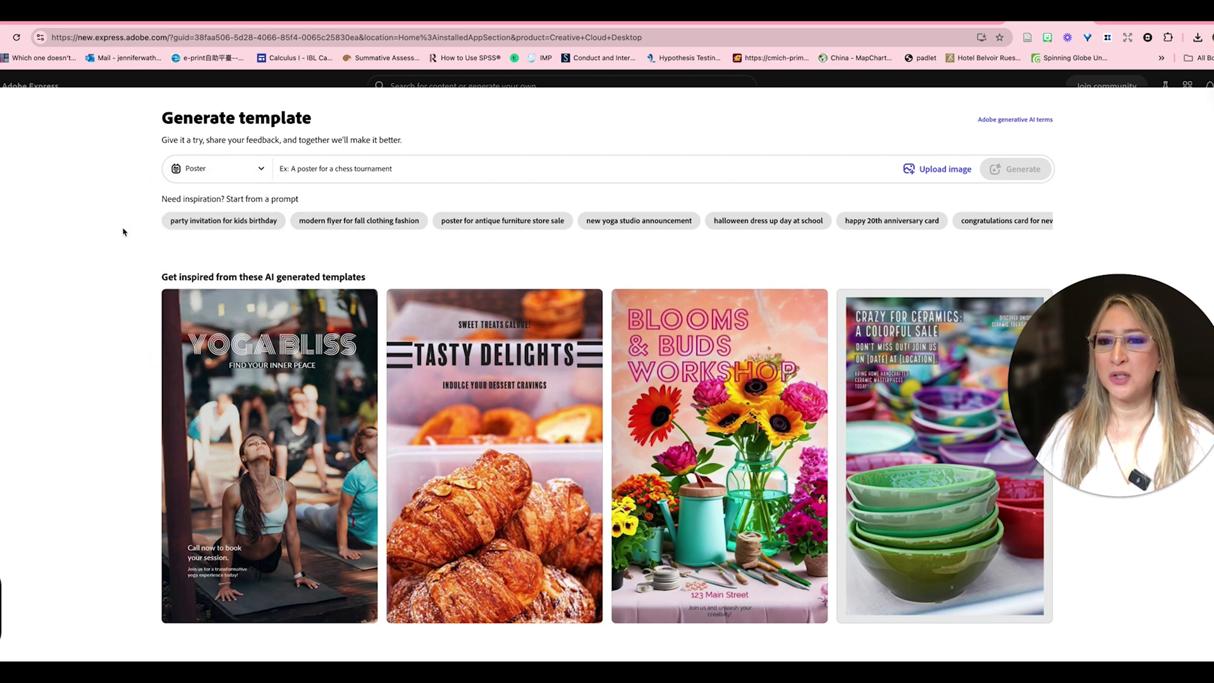
left_click(320, 168)
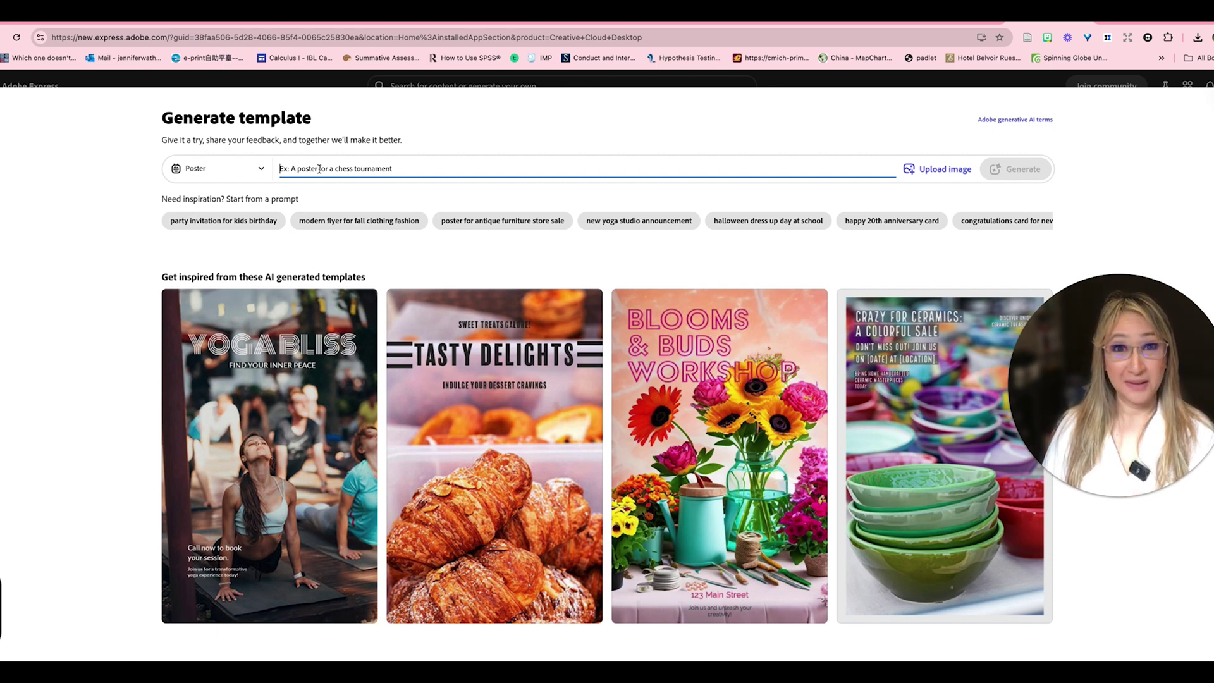
Paste the 'Empowering Learners through concepts and inquiry conference' prompt, fix its spacing, and attach a reference image.
type("for Empowering Learners through  concept and inquiry conference")
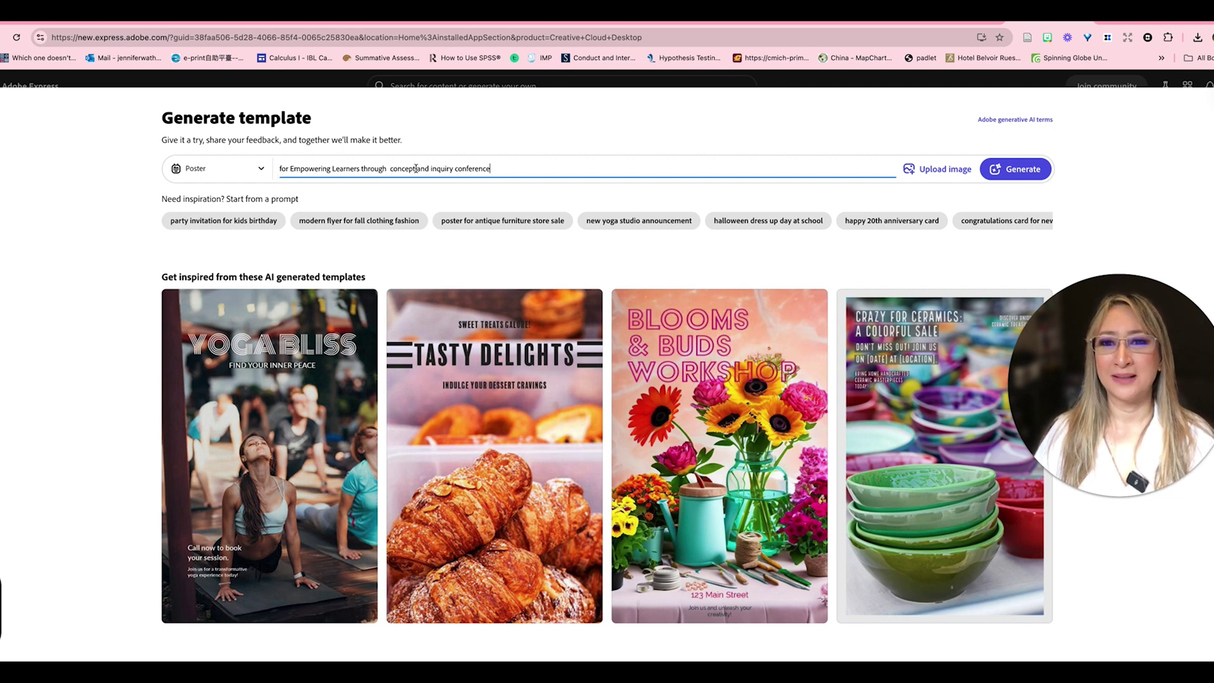
type("s")
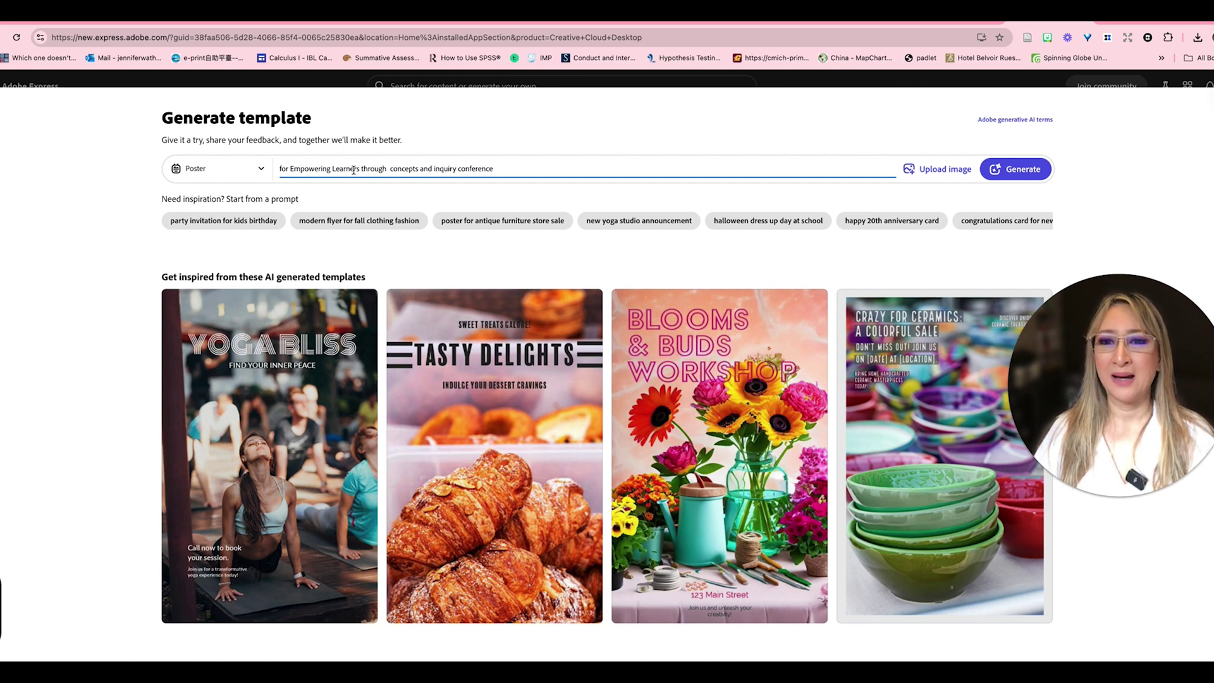
left_click(390, 169)
key("BackSpace")
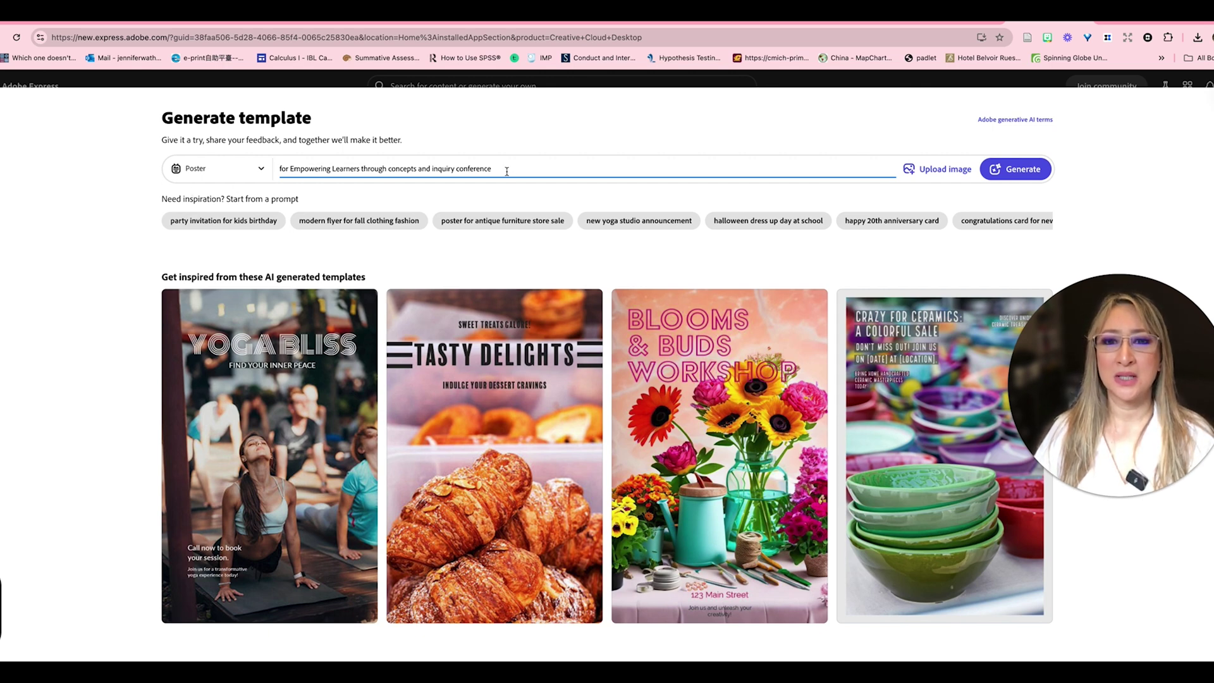
left_click(924, 171)
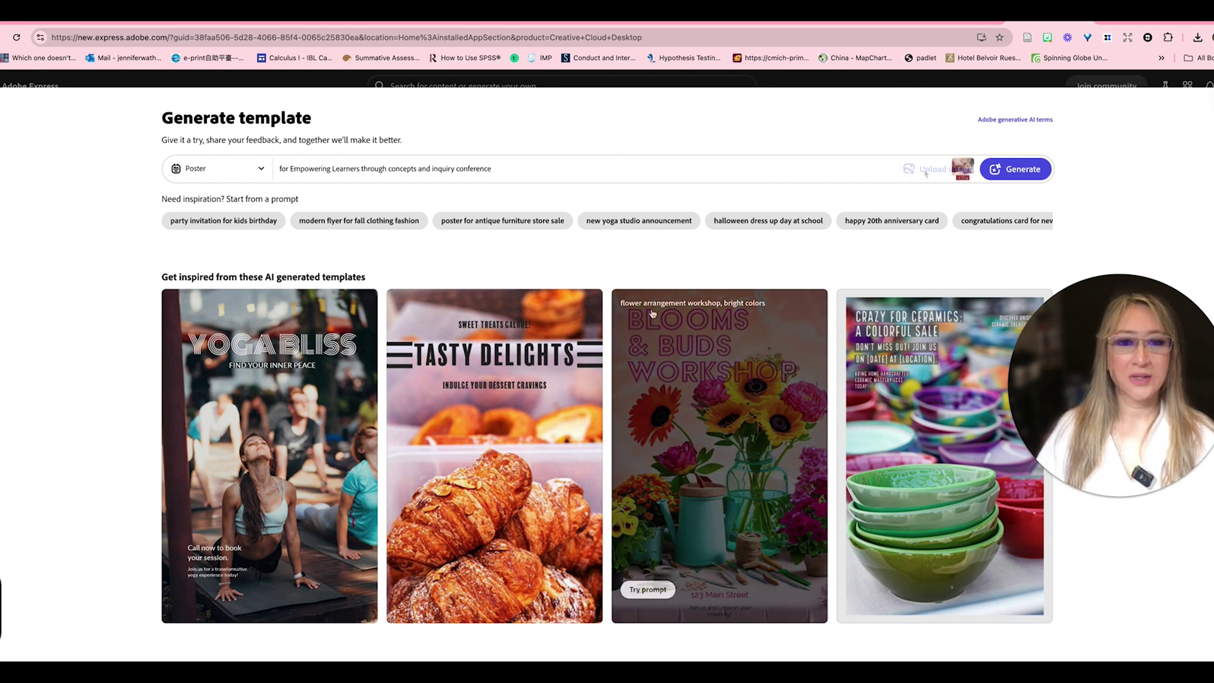
mouse_move(969, 176)
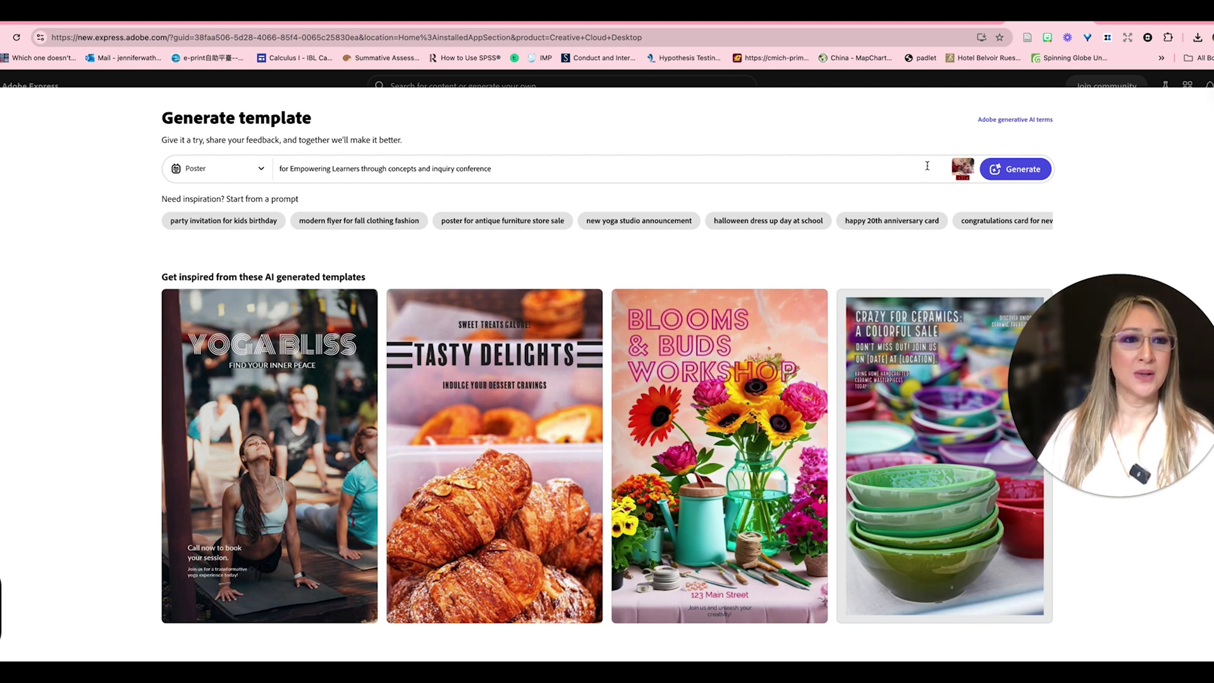
Generate conference poster templates from the prompt, then add a second batch and browse them.
left_click(1014, 171)
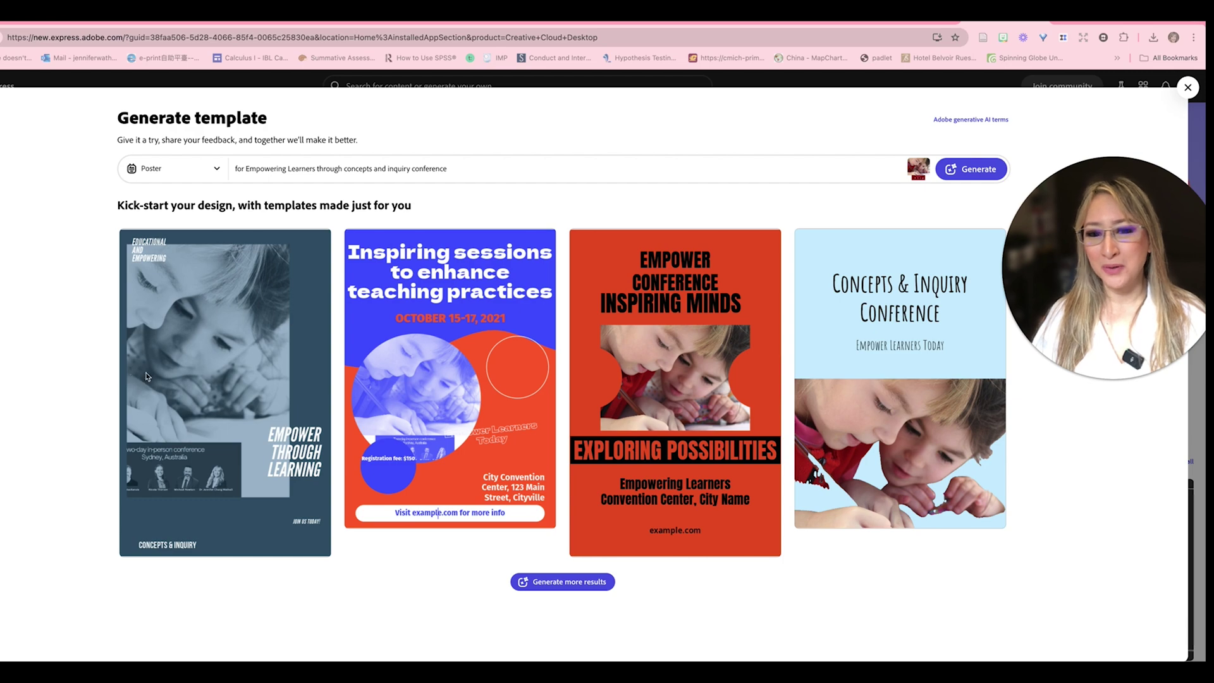
left_click(565, 583)
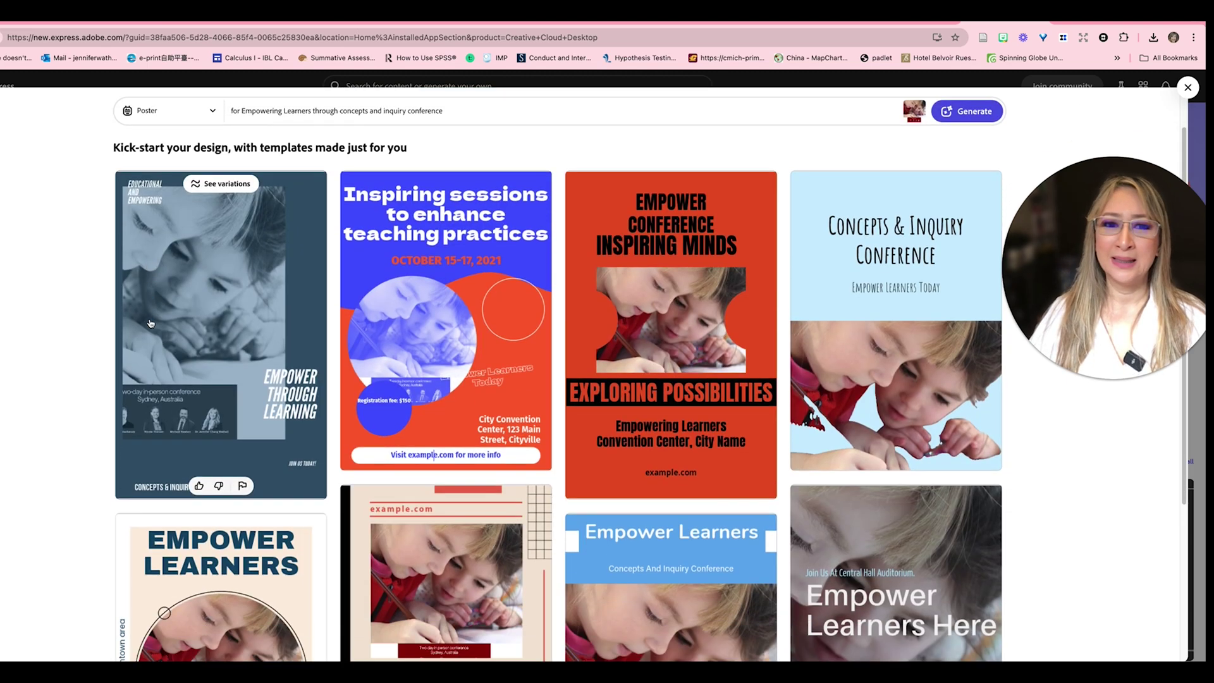
scroll(150, 323, "down", 4)
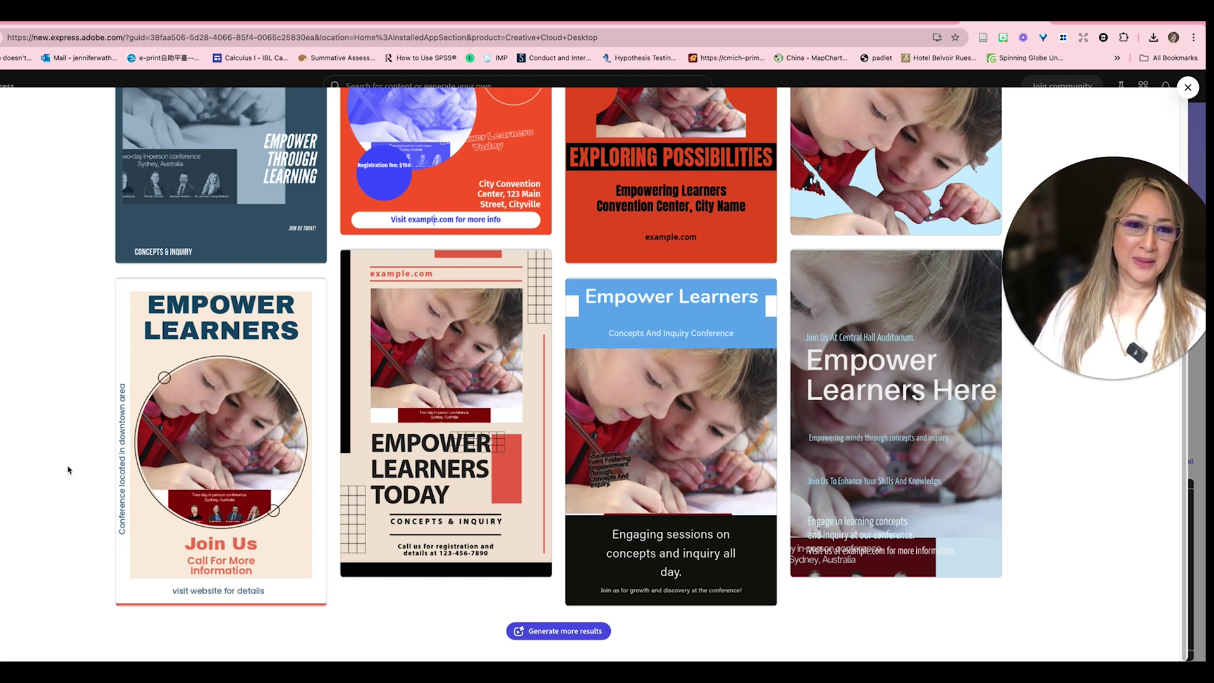
scroll(67, 469, "up", 3)
scroll(68, 470, "down", 3)
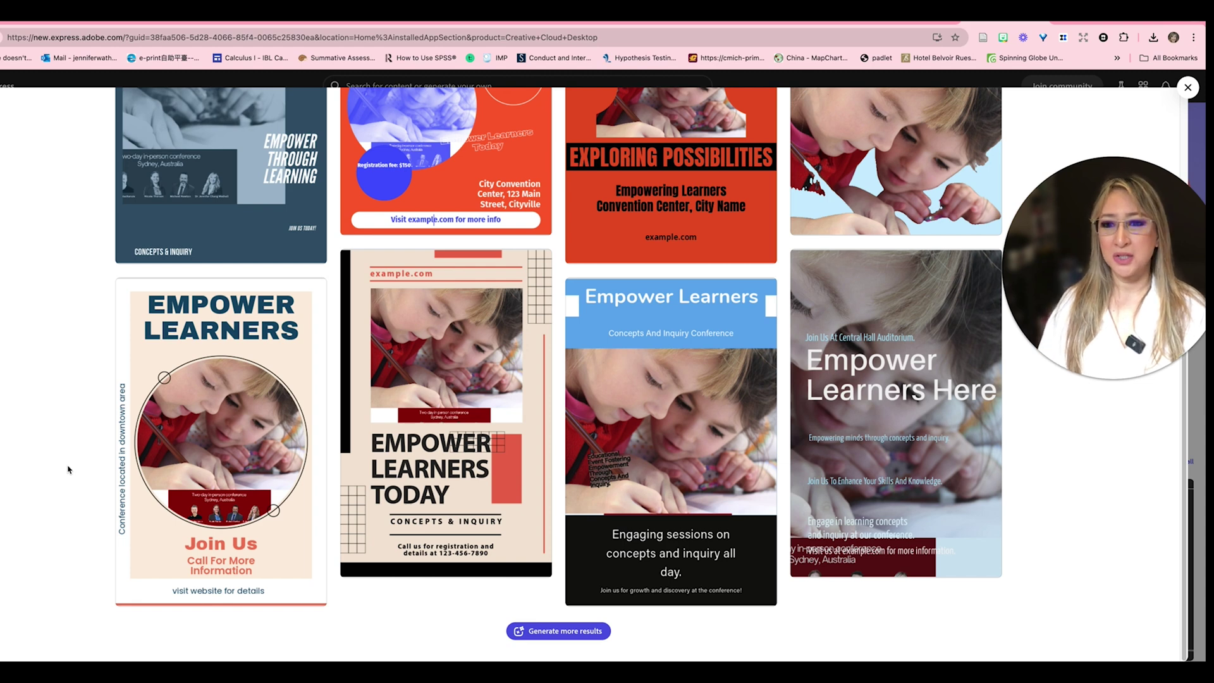
Generate a third batch of posters, including the yellow Educator Advocate design, and browse them.
left_click(565, 630)
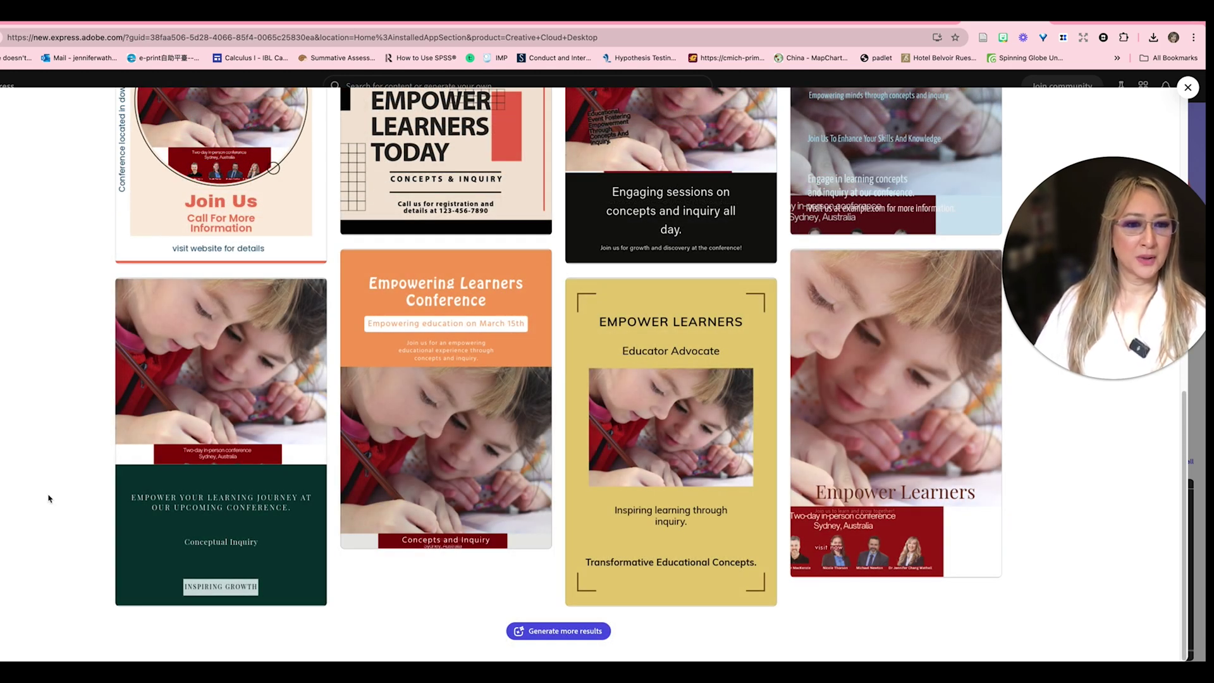
scroll(49, 498, "up", 3)
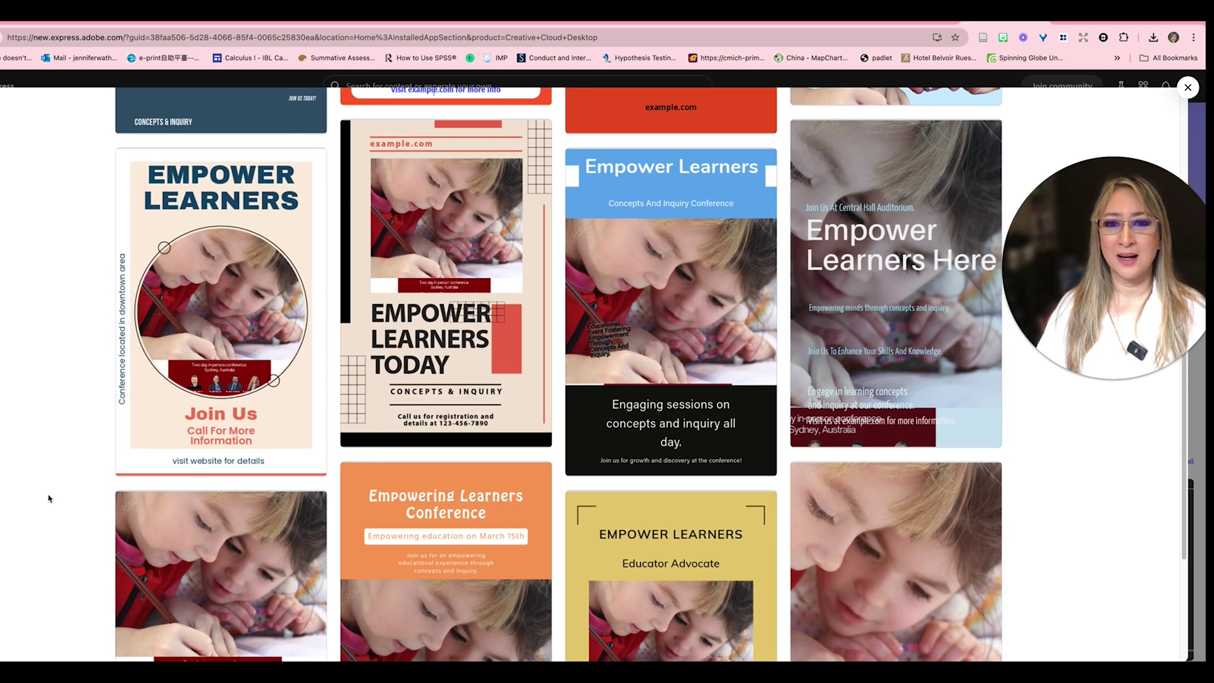
scroll(16, 516, "down", 3)
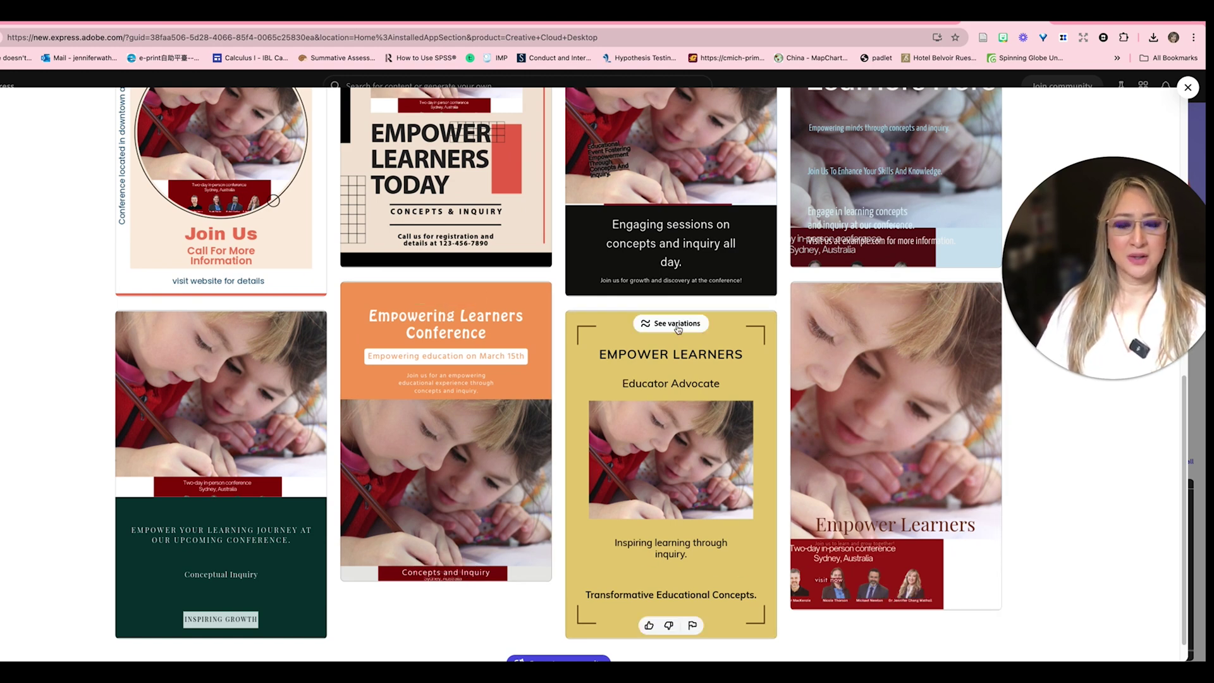
Show variations of the Empower Learners speaker poster and open the Empowering Learners variation.
left_click(900, 295)
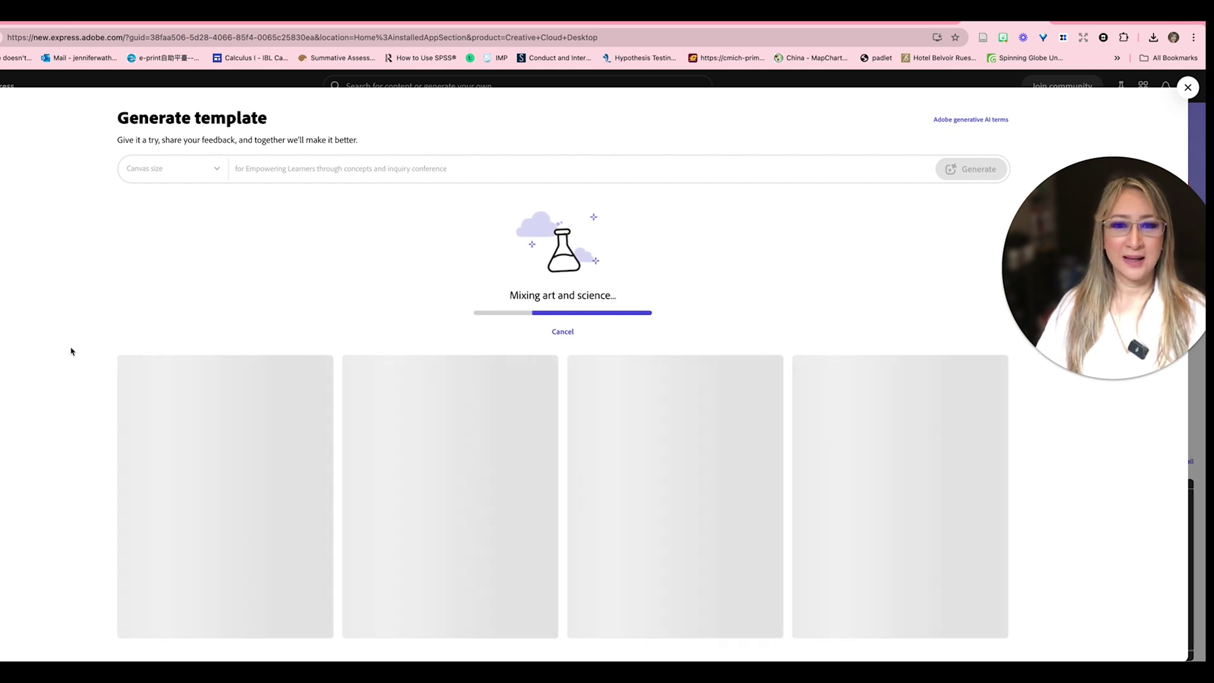
mouse_move(1170, 347)
left_click_drag(1171, 347, 1098, 295)
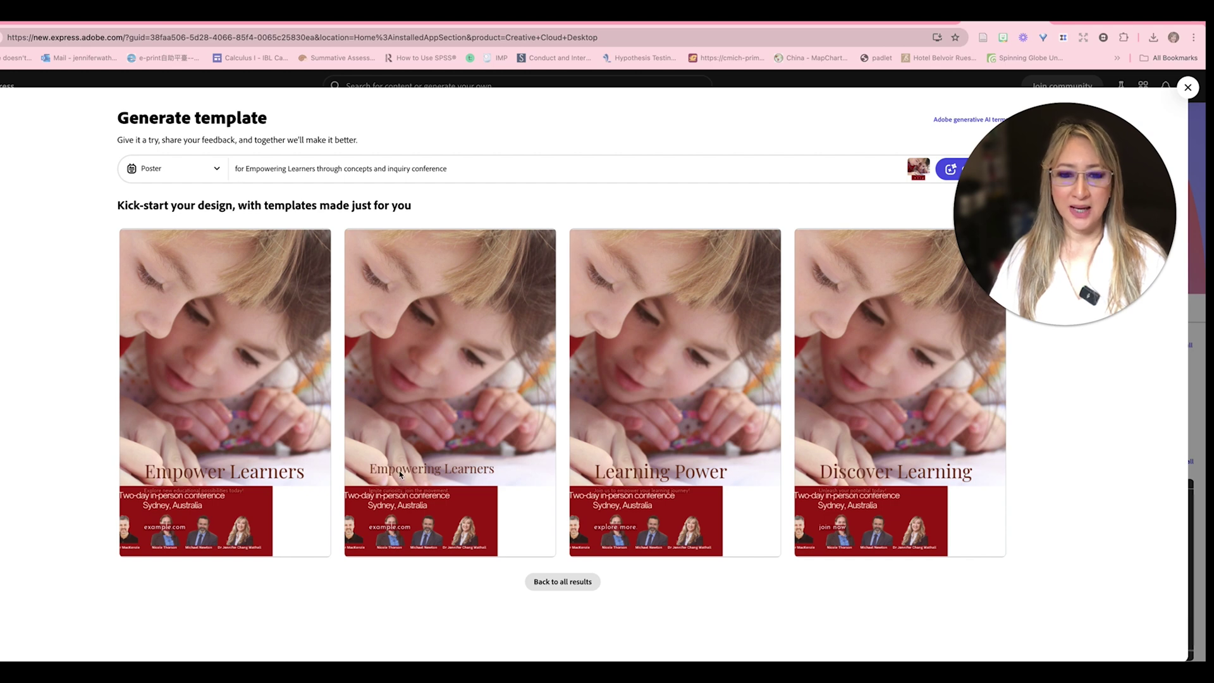
left_click(406, 447)
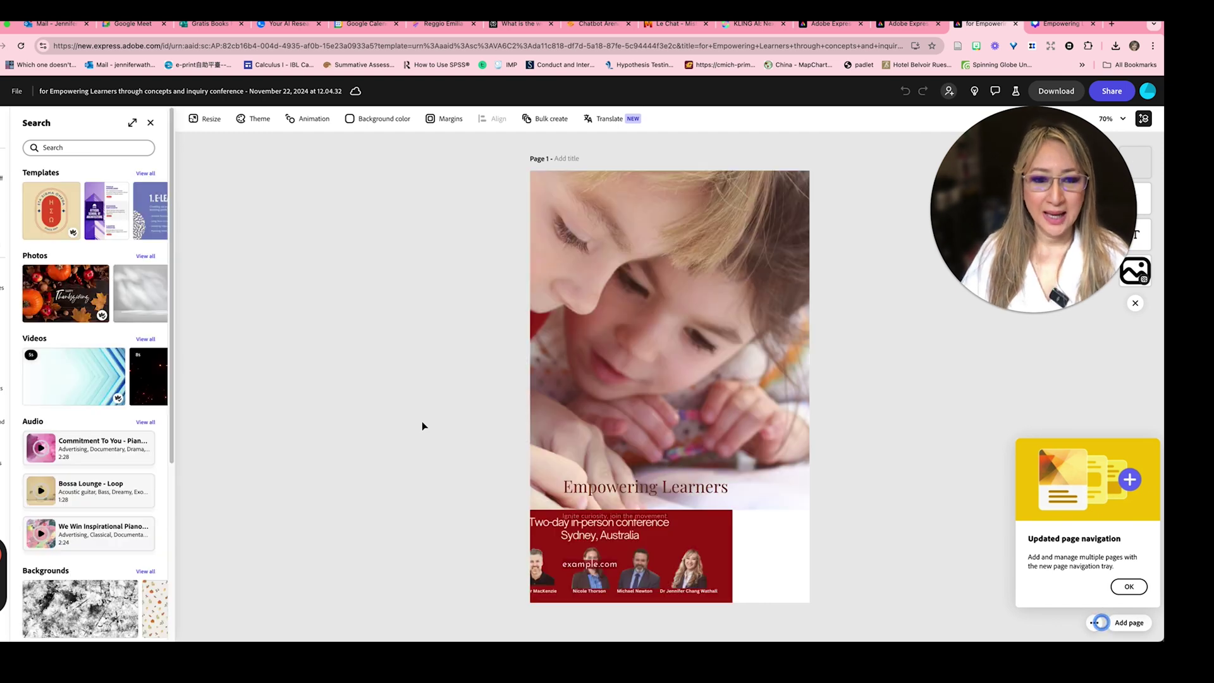
Shift the background child photo to the right.
left_click(650, 587)
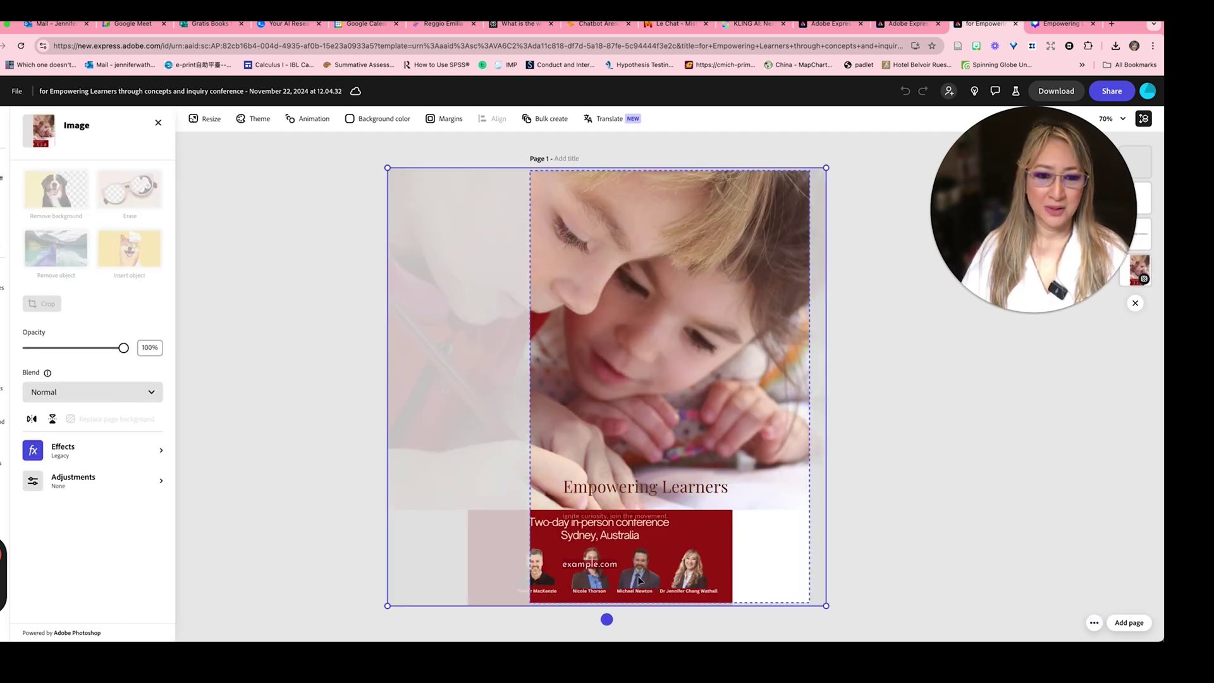
left_click_drag(648, 577, 704, 579)
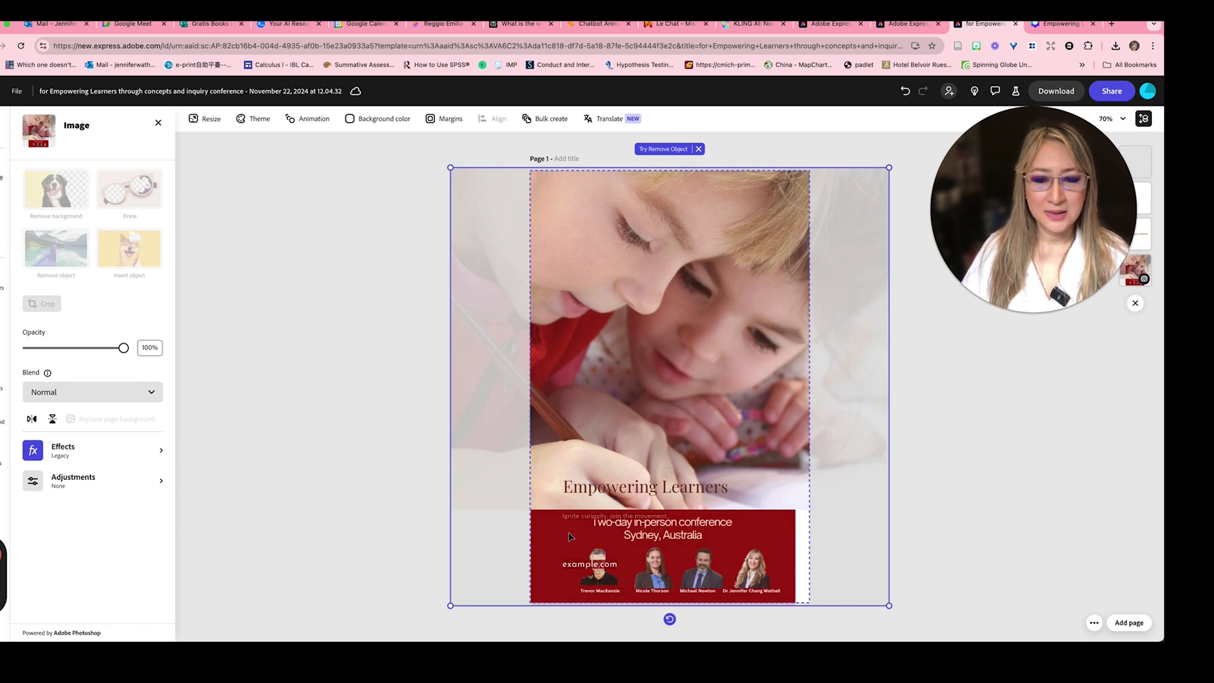
left_click(371, 466)
Move the conference subtitle up to sit just beneath the Empowering Learners title.
left_click(598, 488)
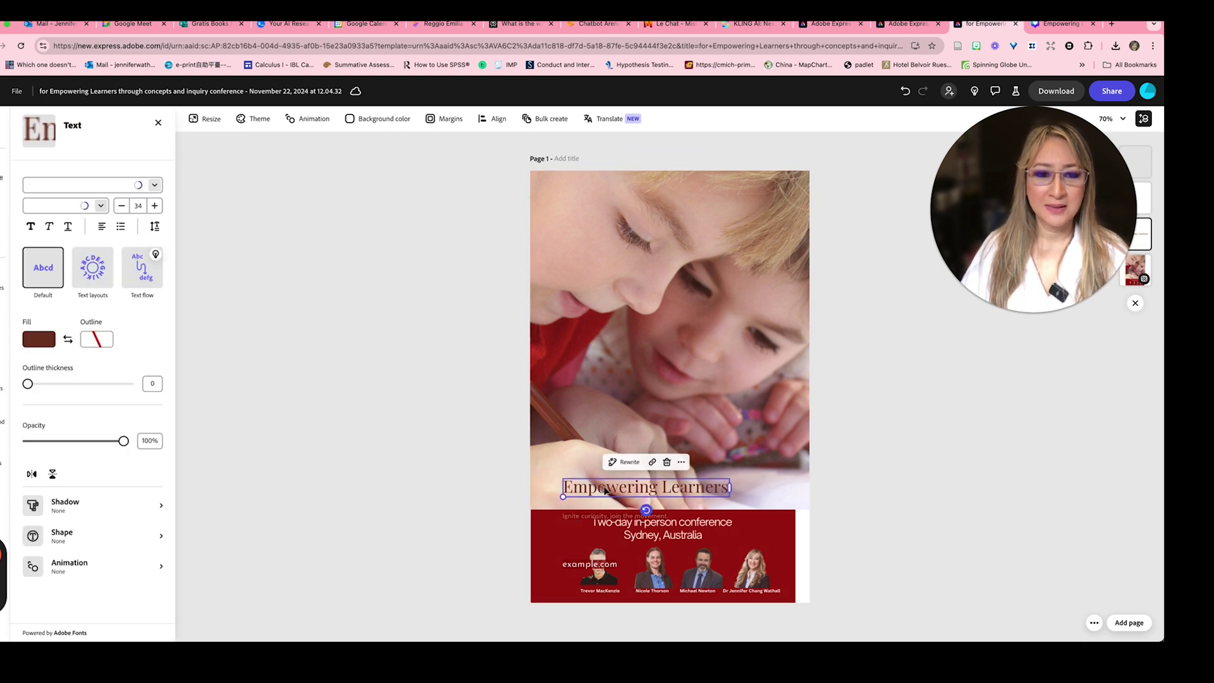
left_click_drag(593, 520, 584, 509)
left_click(450, 493)
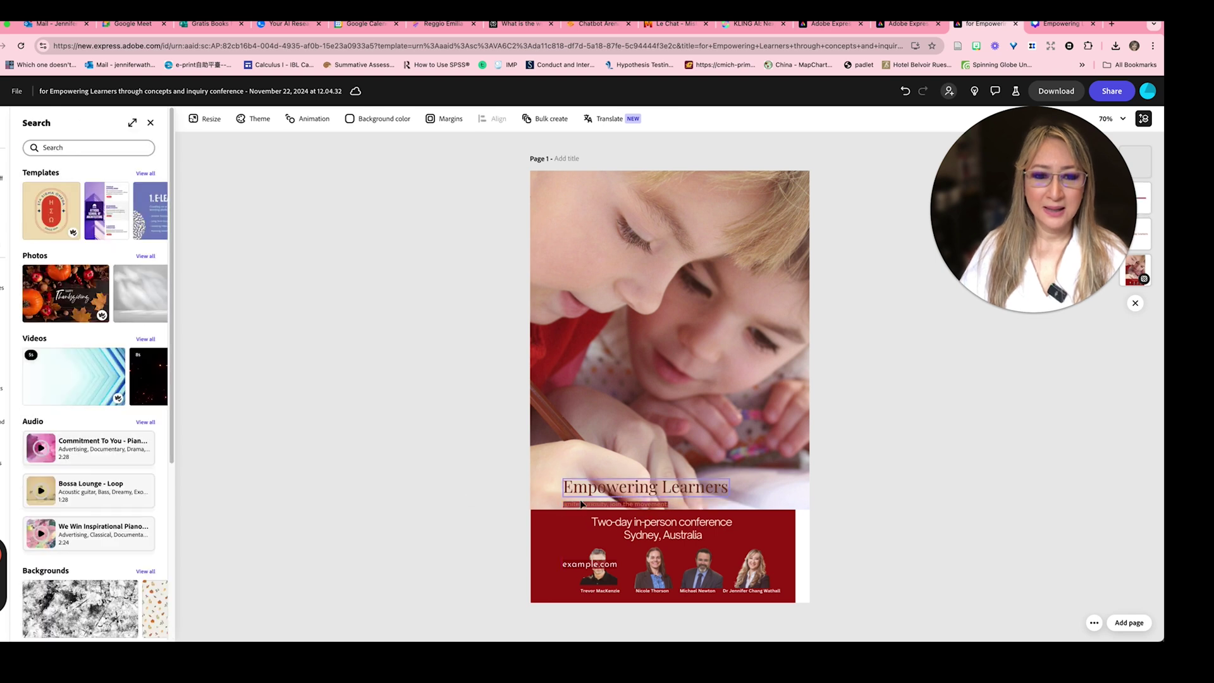
left_click(582, 506)
Move the example.com text up out of the speaker row.
left_click(450, 487)
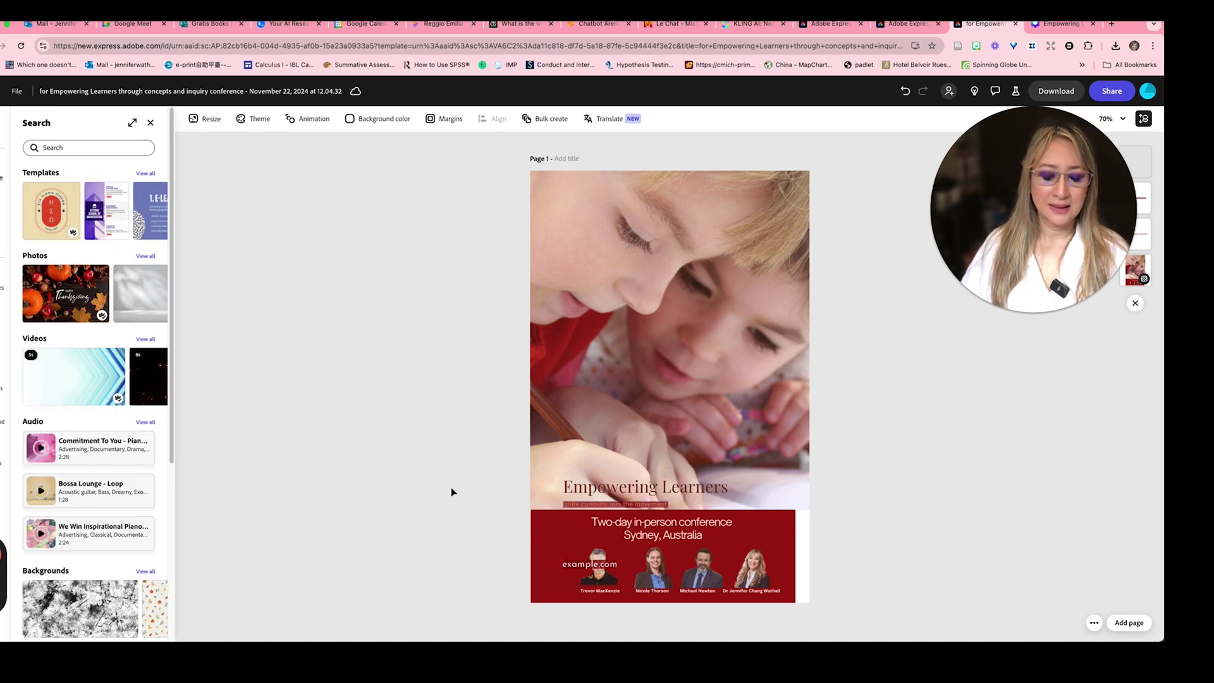
left_click_drag(602, 565, 606, 219)
left_click(389, 276)
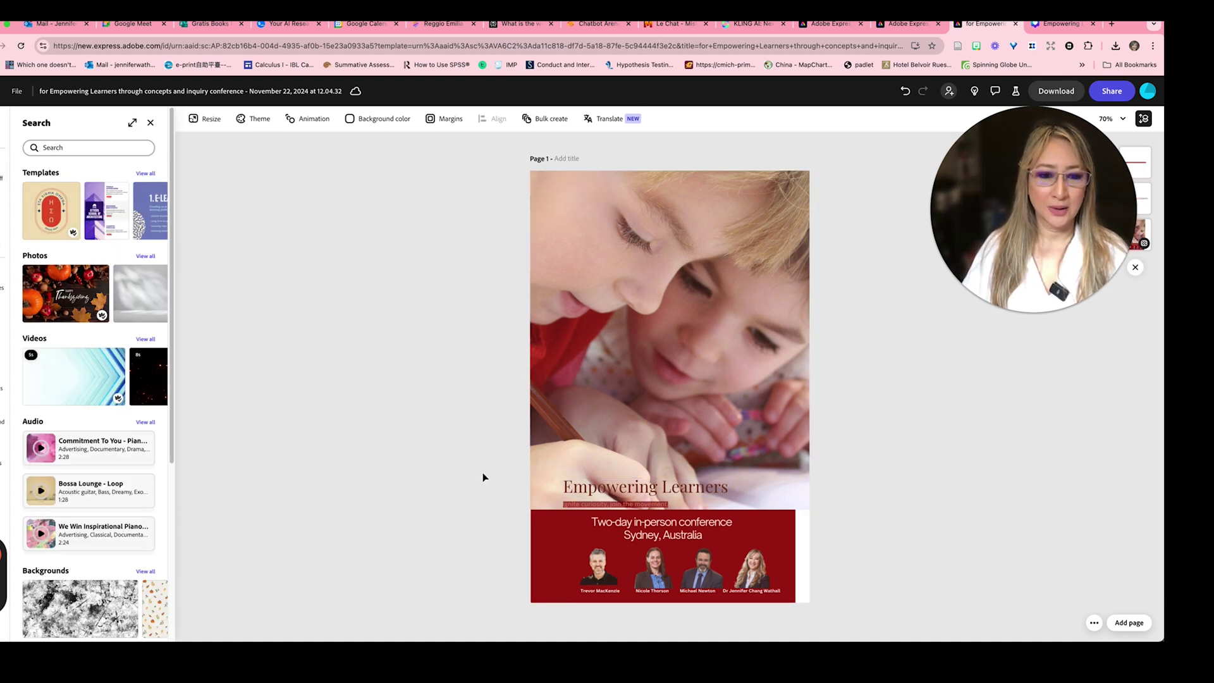
Enlarge the background image so the red speaker band spans the full page width.
left_click(557, 535)
left_click_drag(552, 531, 568, 534)
left_click_drag(463, 611, 431, 623)
left_click_drag(582, 568, 585, 548)
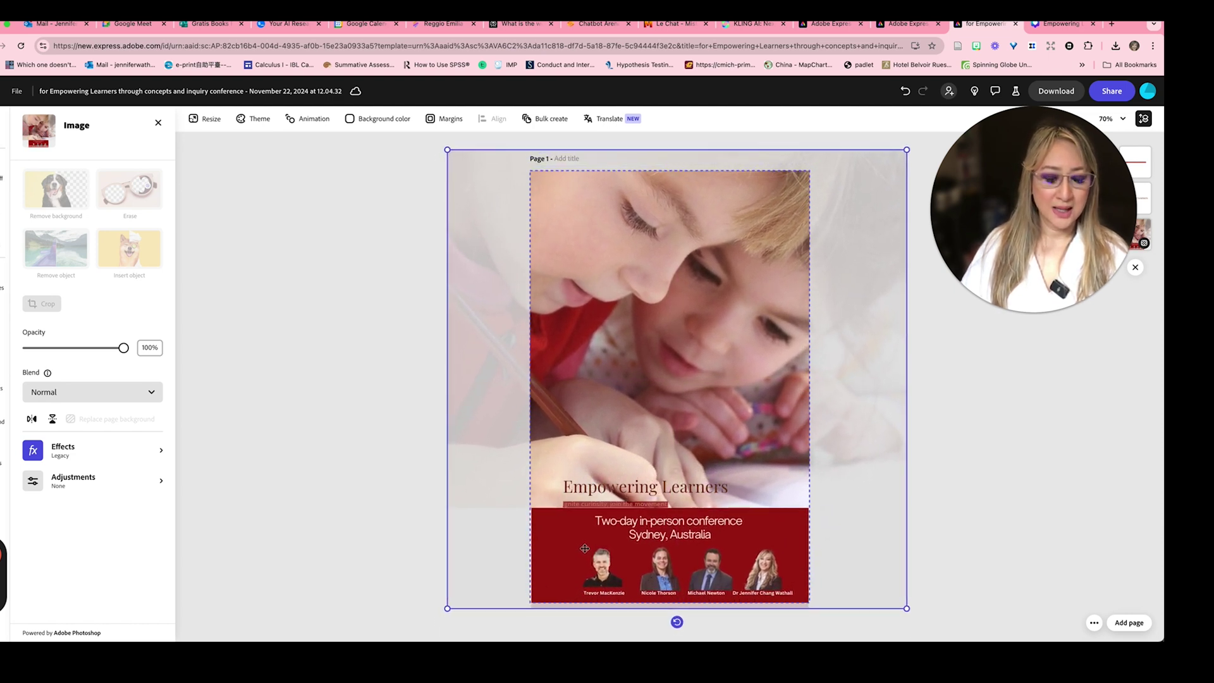
left_click(452, 494)
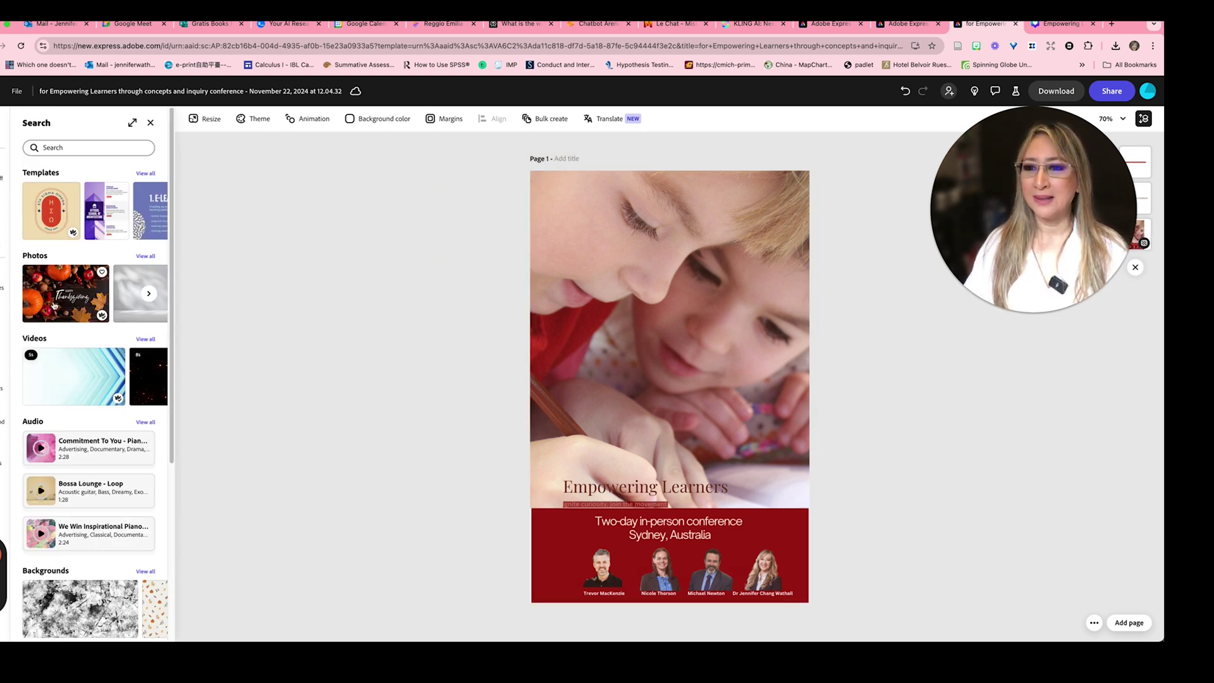
Preview the first popular template from the full Templates list, then close the preview.
left_click(145, 174)
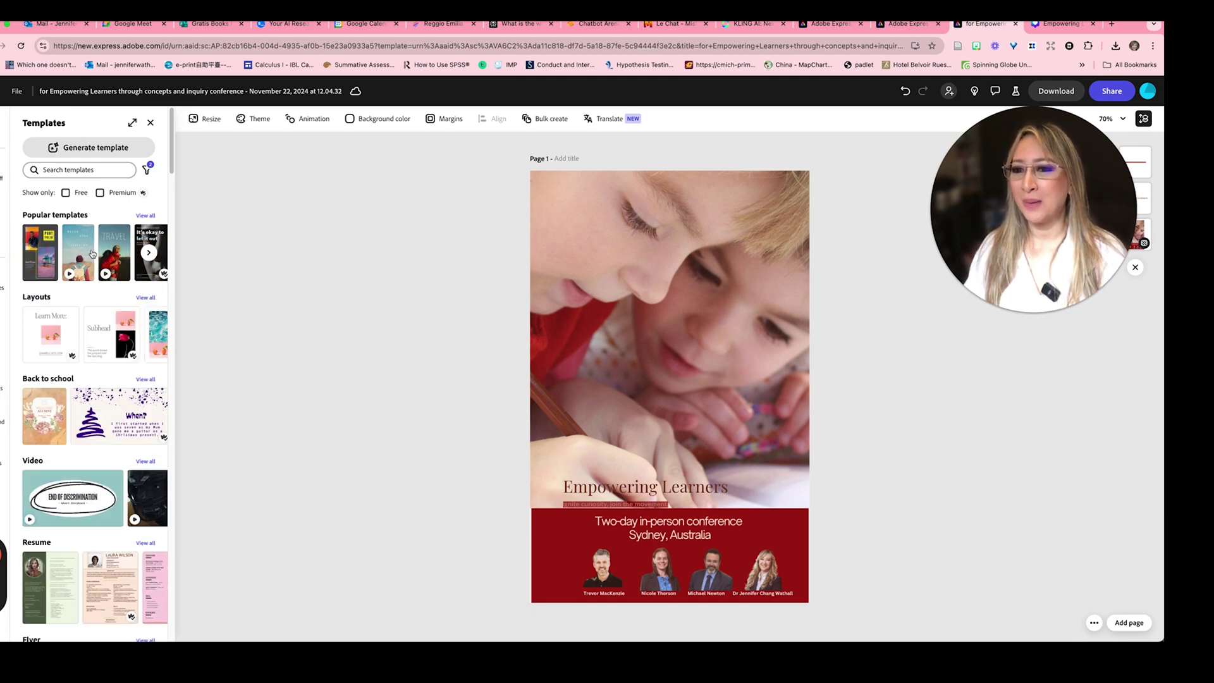
left_click(44, 256)
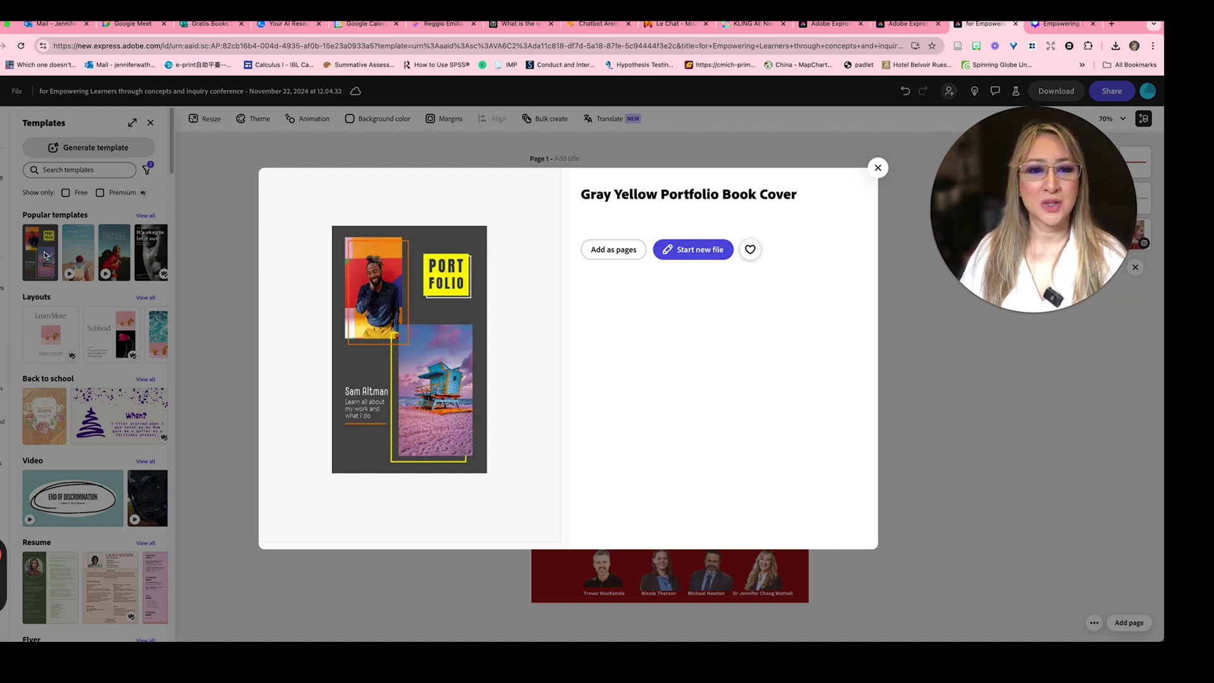
left_click(878, 168)
Scroll through the Templates panel and return to the generated poster results.
scroll(91, 412, "down", 5)
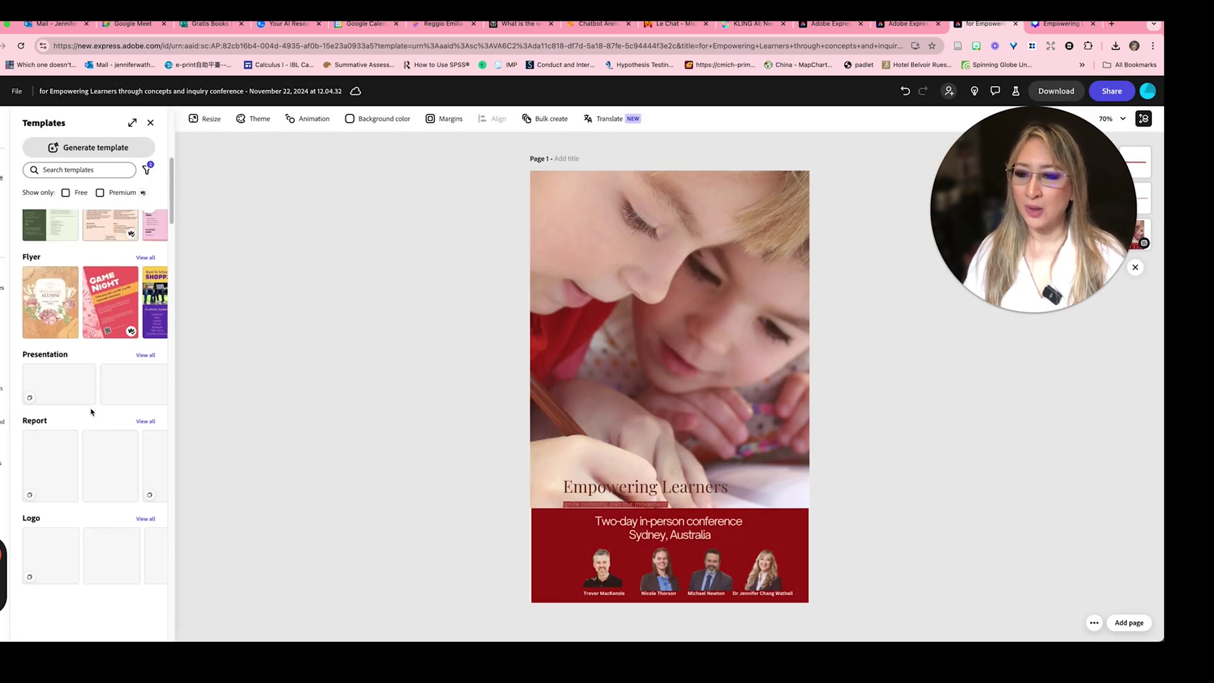
scroll(90, 412, "down", 3)
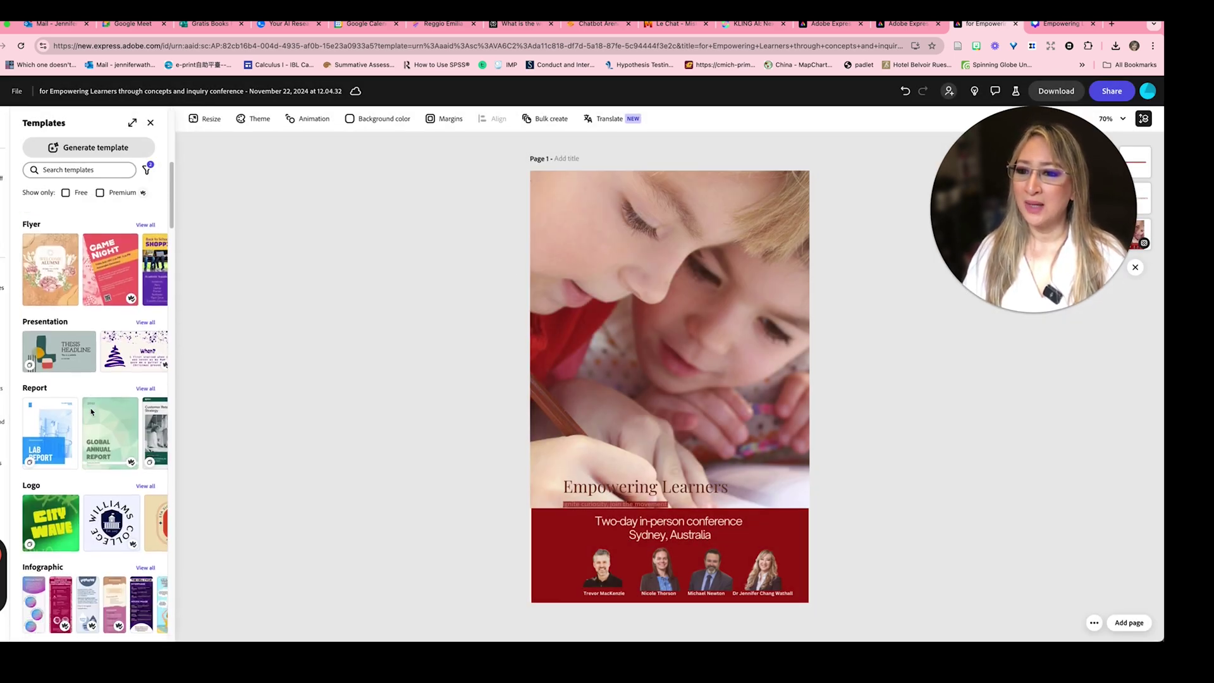
scroll(91, 412, "down", 3)
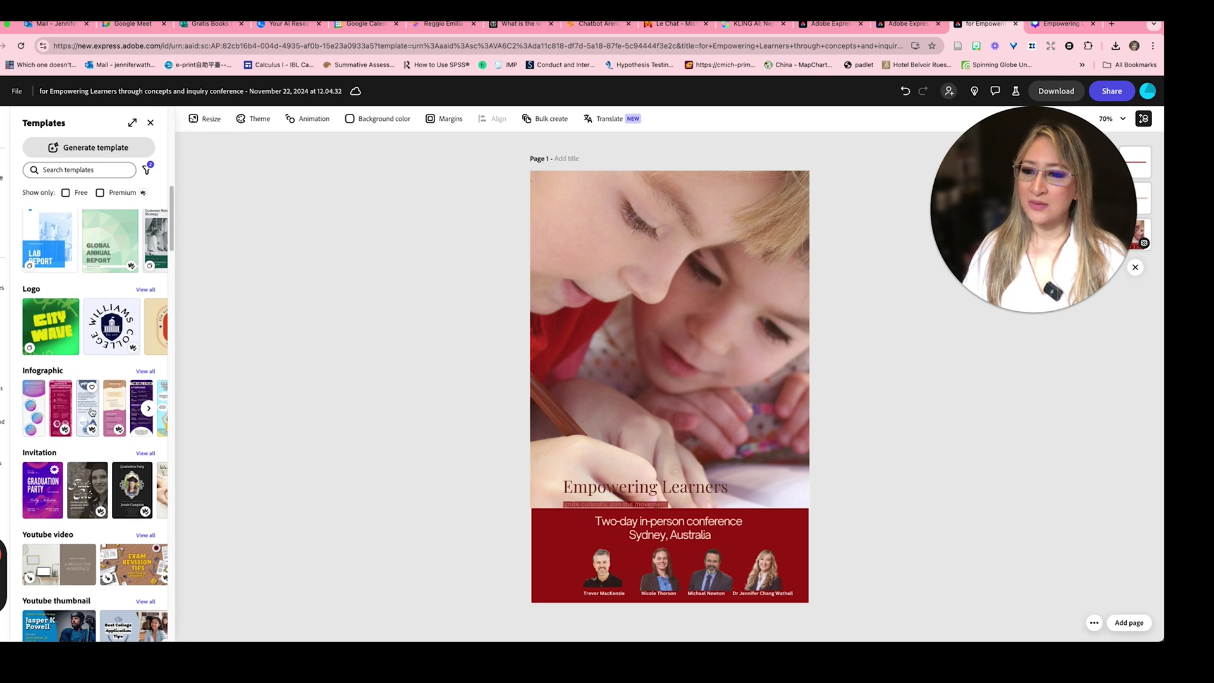
scroll(91, 412, "down", 2)
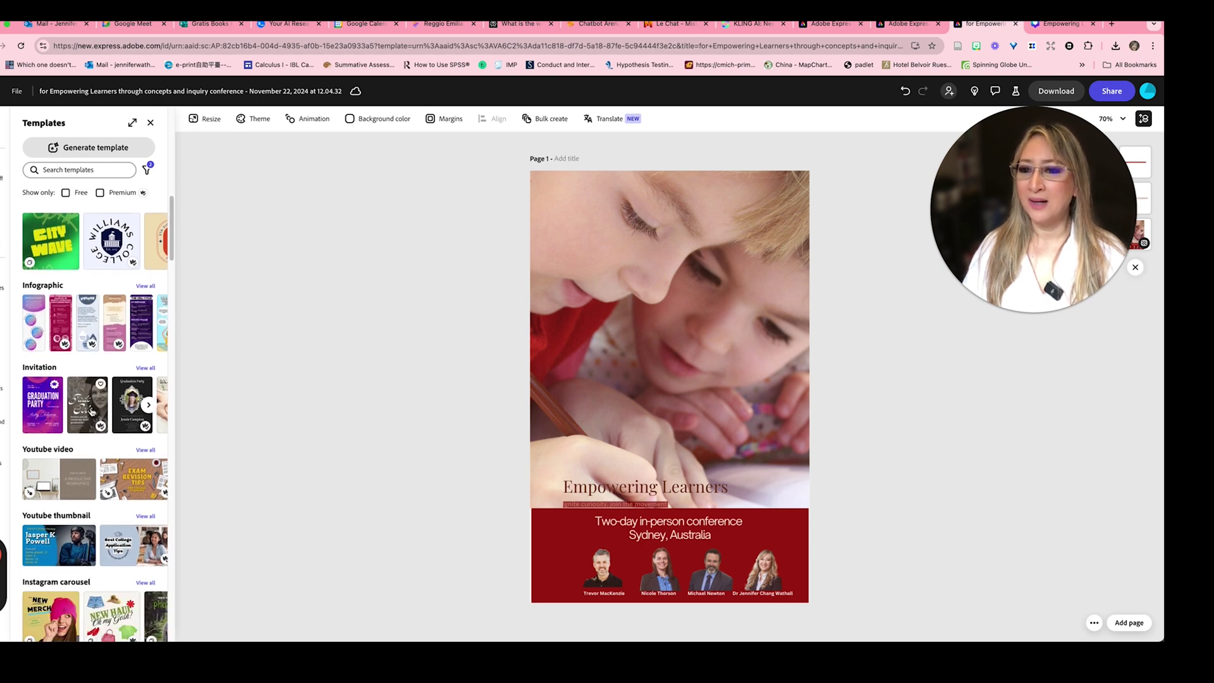
scroll(92, 414, "up", 10)
scroll(92, 413, "up", 5)
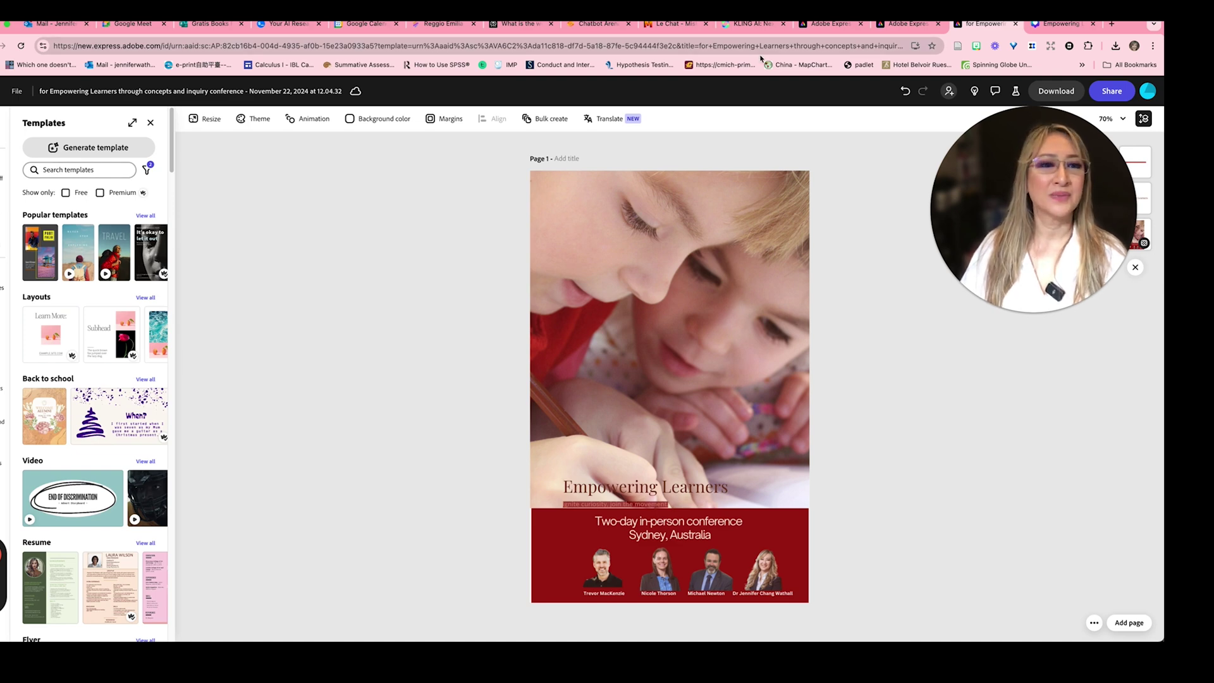
left_click(907, 24)
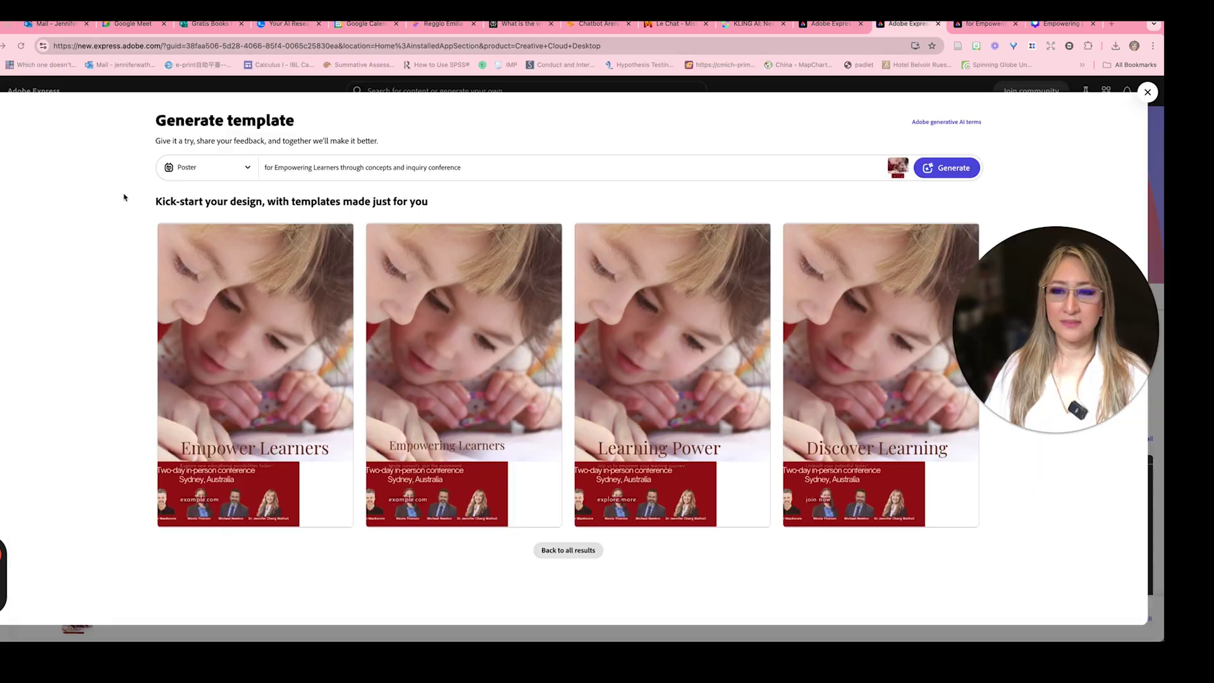
Go back to all generated results and browse the conference poster templates.
left_click(570, 550)
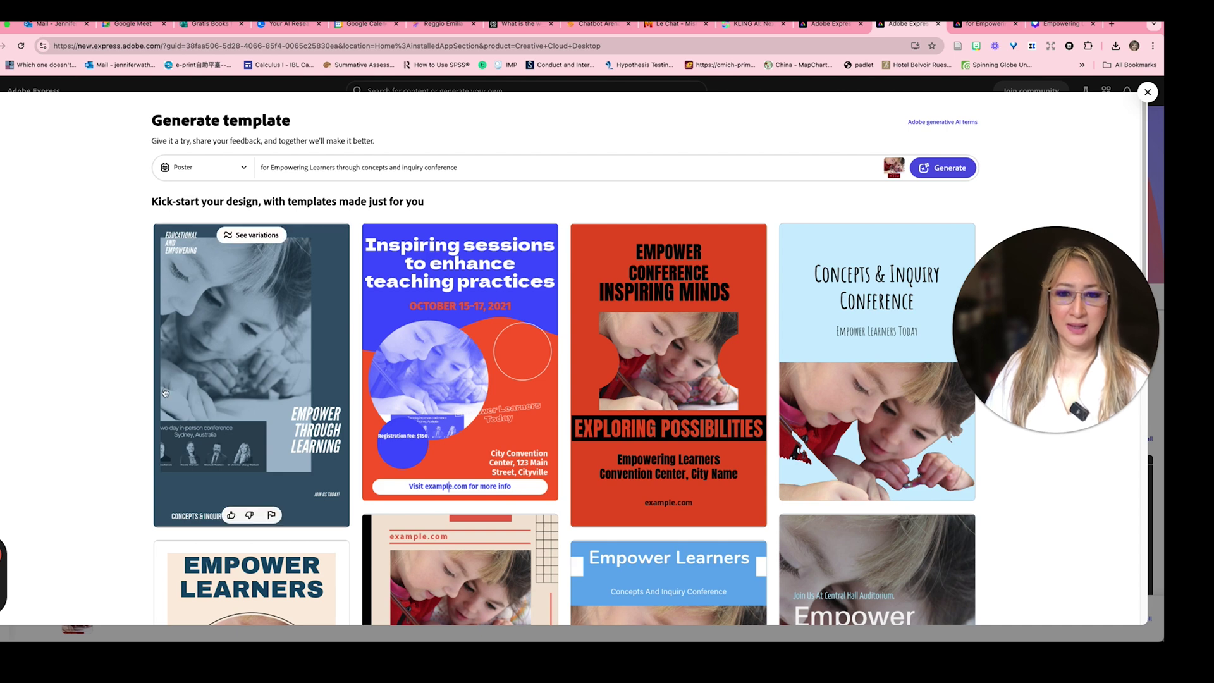
scroll(116, 371, "down", 2)
scroll(116, 371, "down", 4)
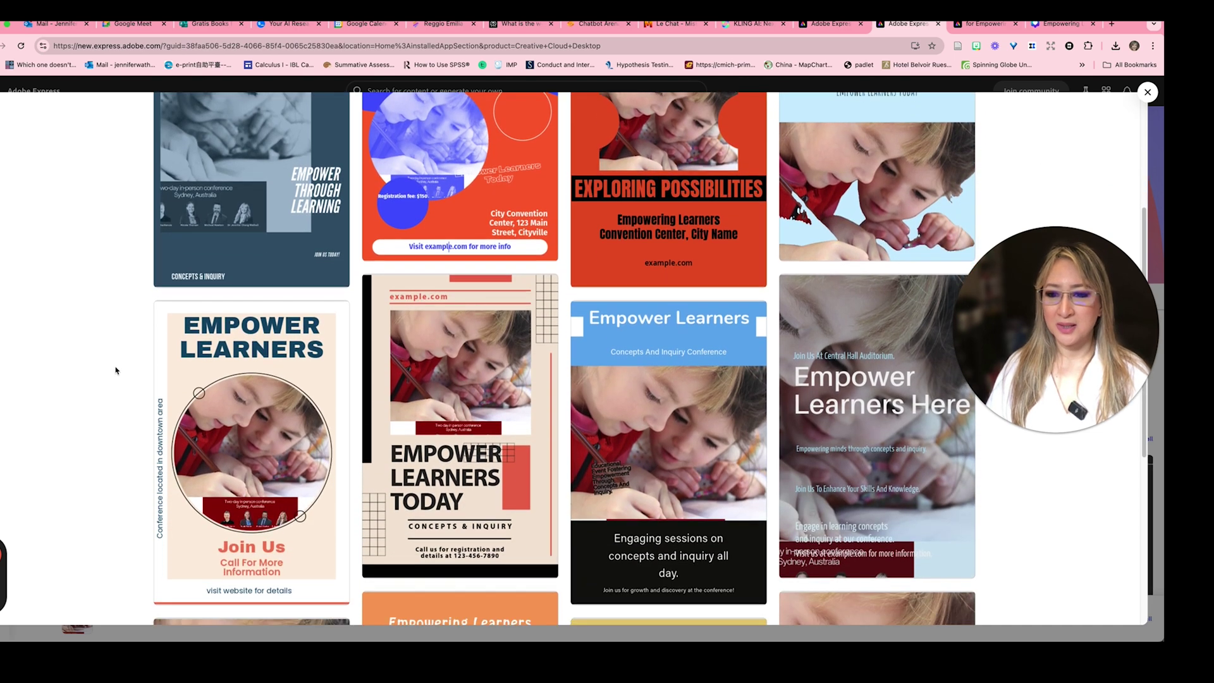
scroll(116, 370, "down", 1)
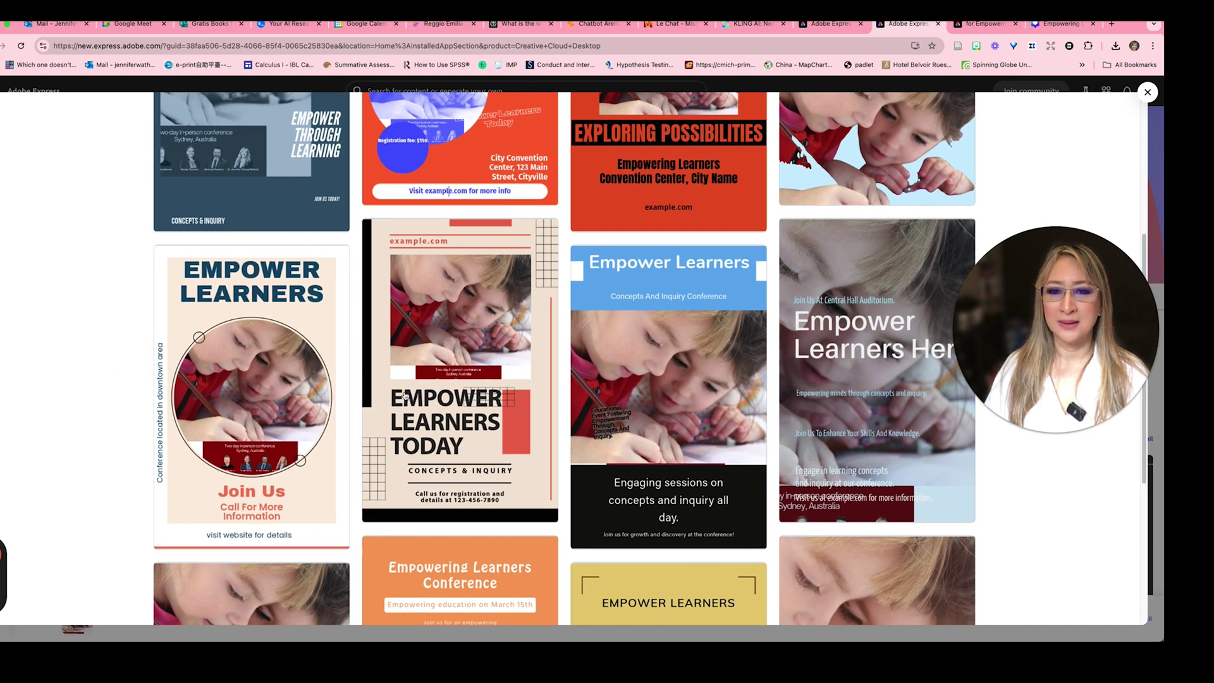
scroll(121, 347, "down", 5)
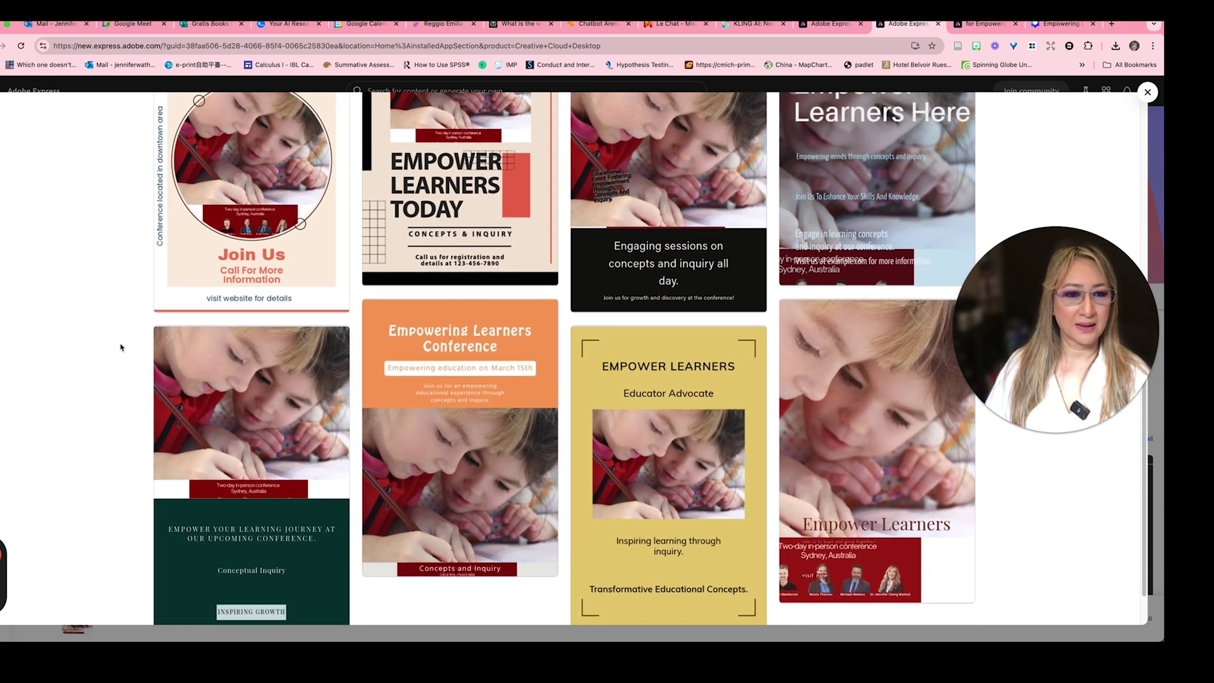
scroll(121, 347, "up", 5)
scroll(121, 347, "down", 4)
scroll(121, 347, "down", 3)
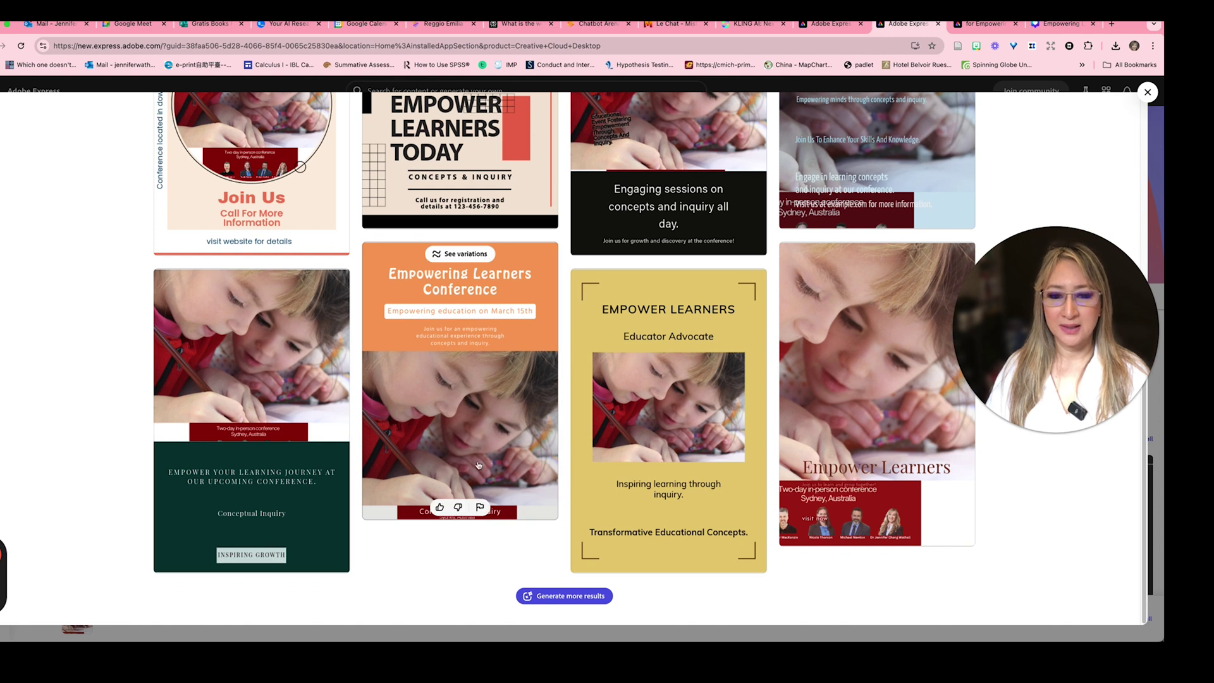
Generate more poster designs and open the yellow 'Empower Learners Now' template.
left_click(564, 596)
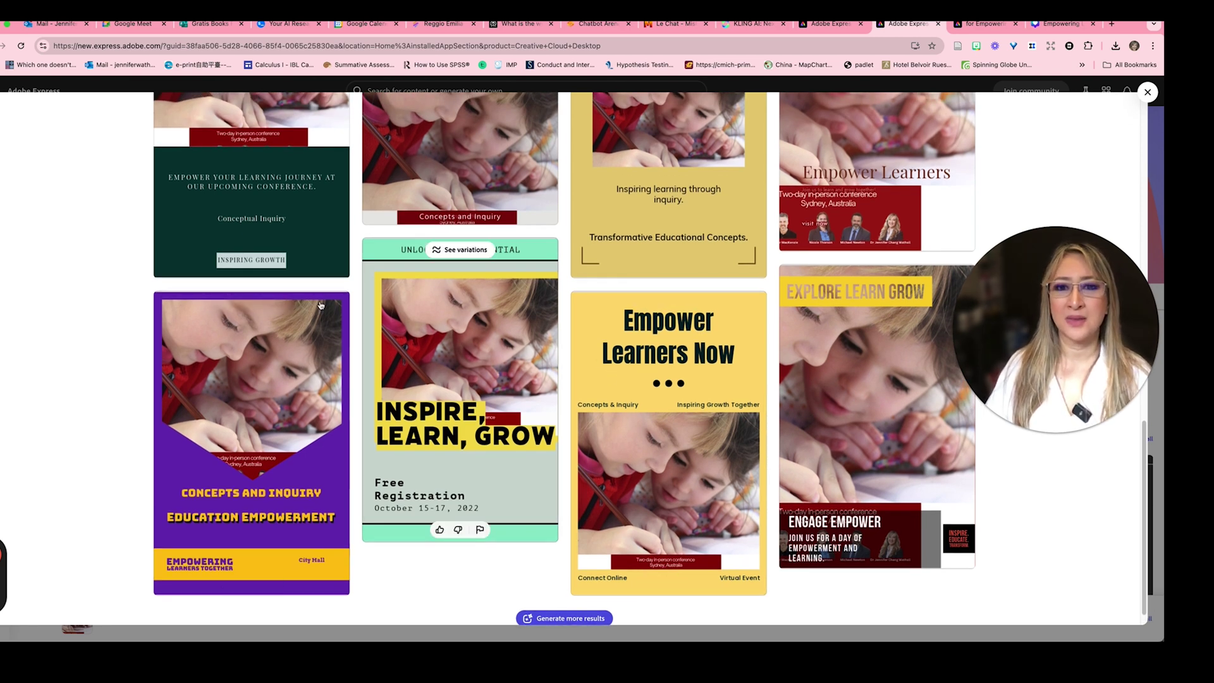
scroll(62, 343, "up", 3)
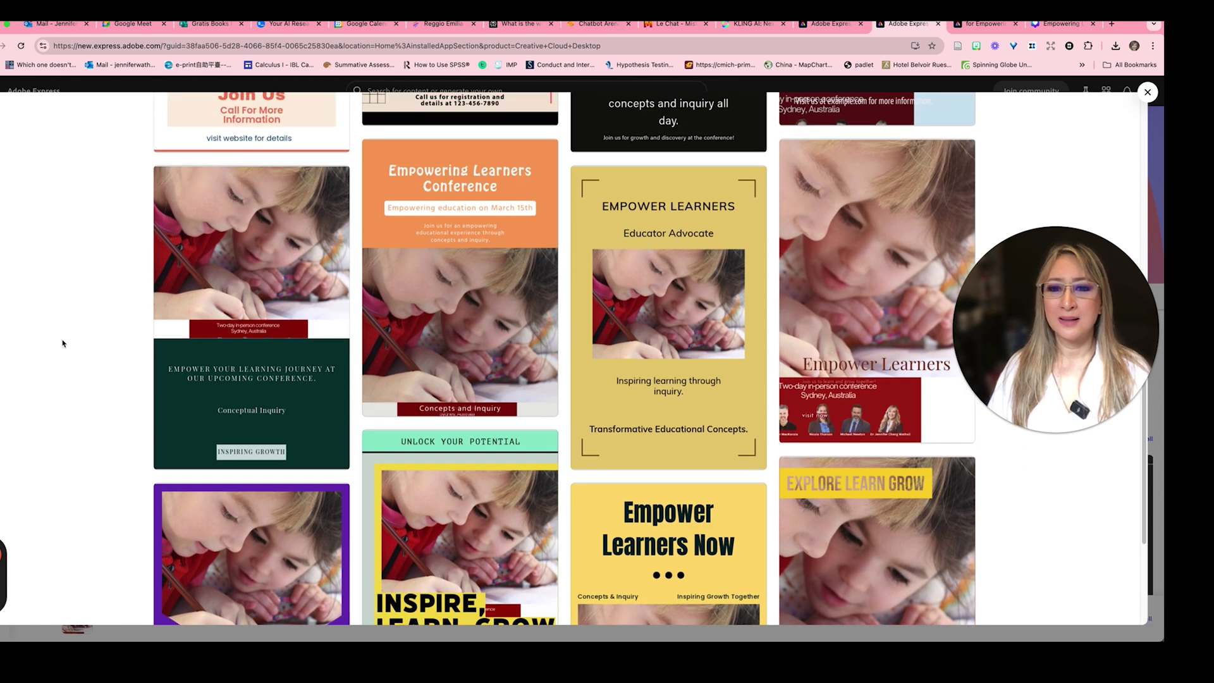
scroll(63, 342, "down", 2)
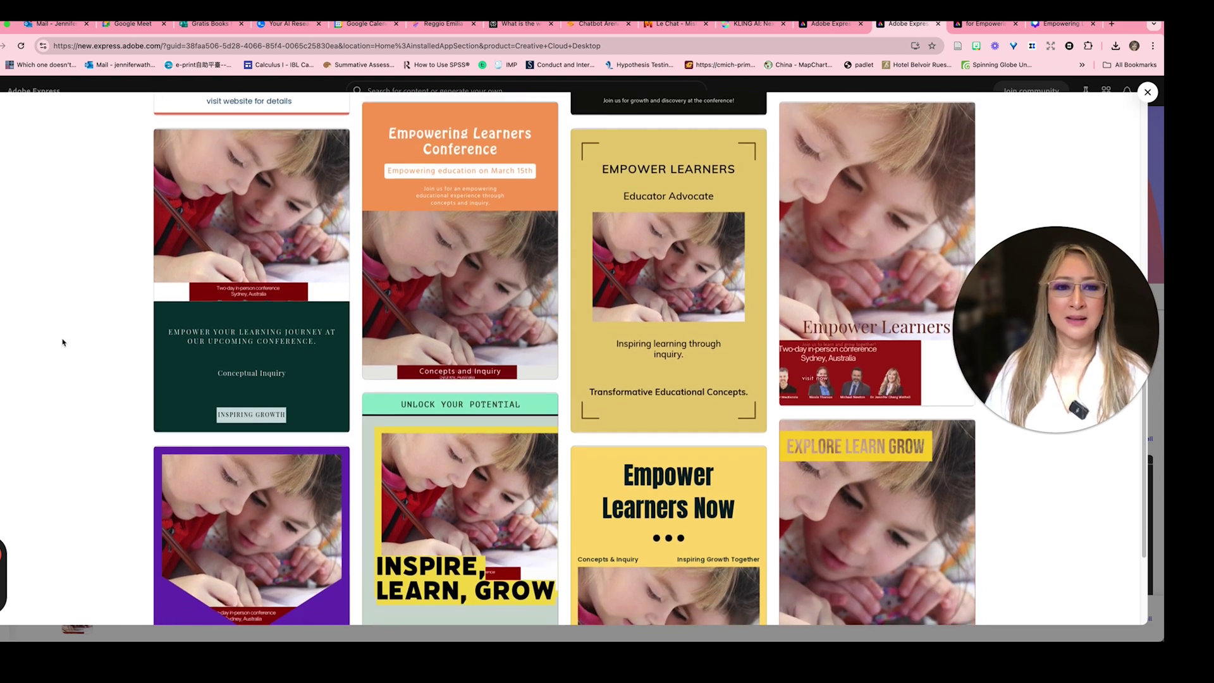
scroll(66, 340, "down", 2)
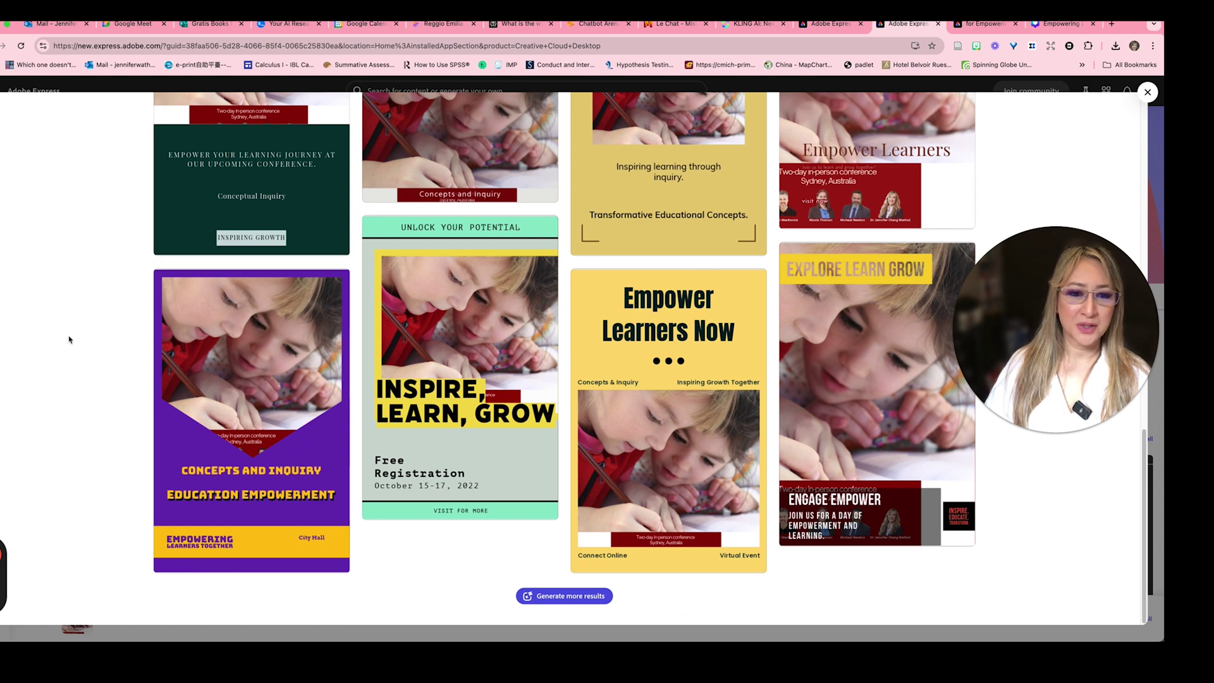
left_click(594, 358)
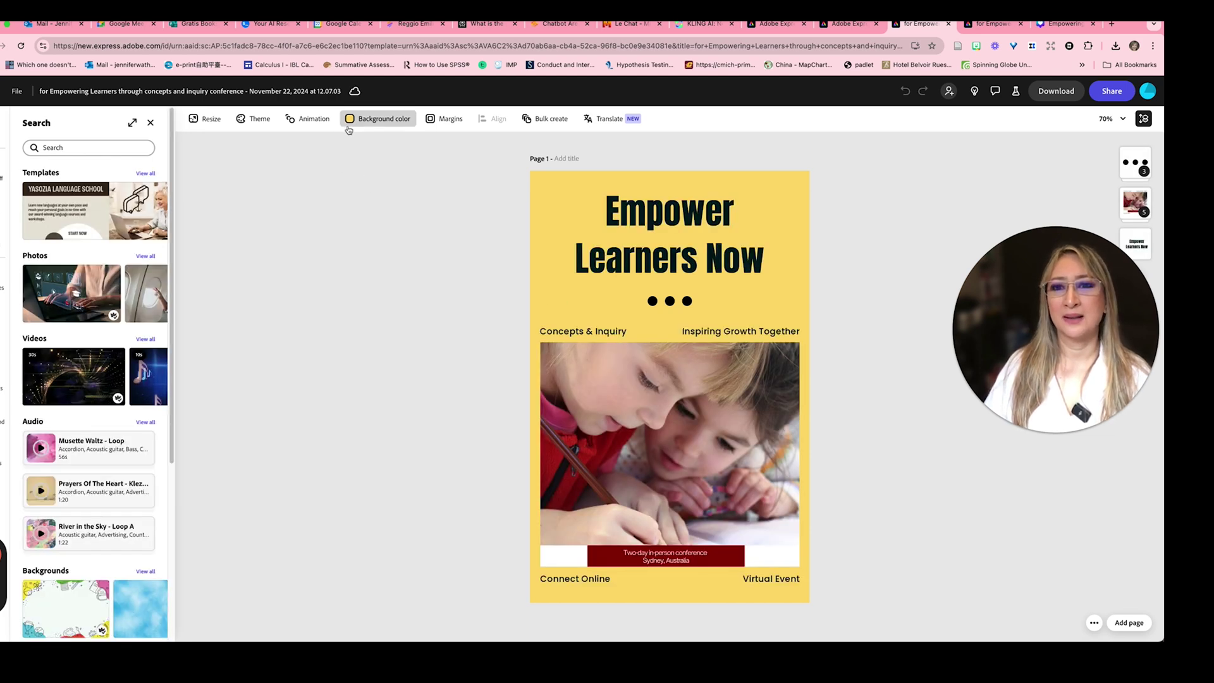
Change the page background from yellow to dark maroon #7A2010 using the full colour palette.
left_click(378, 118)
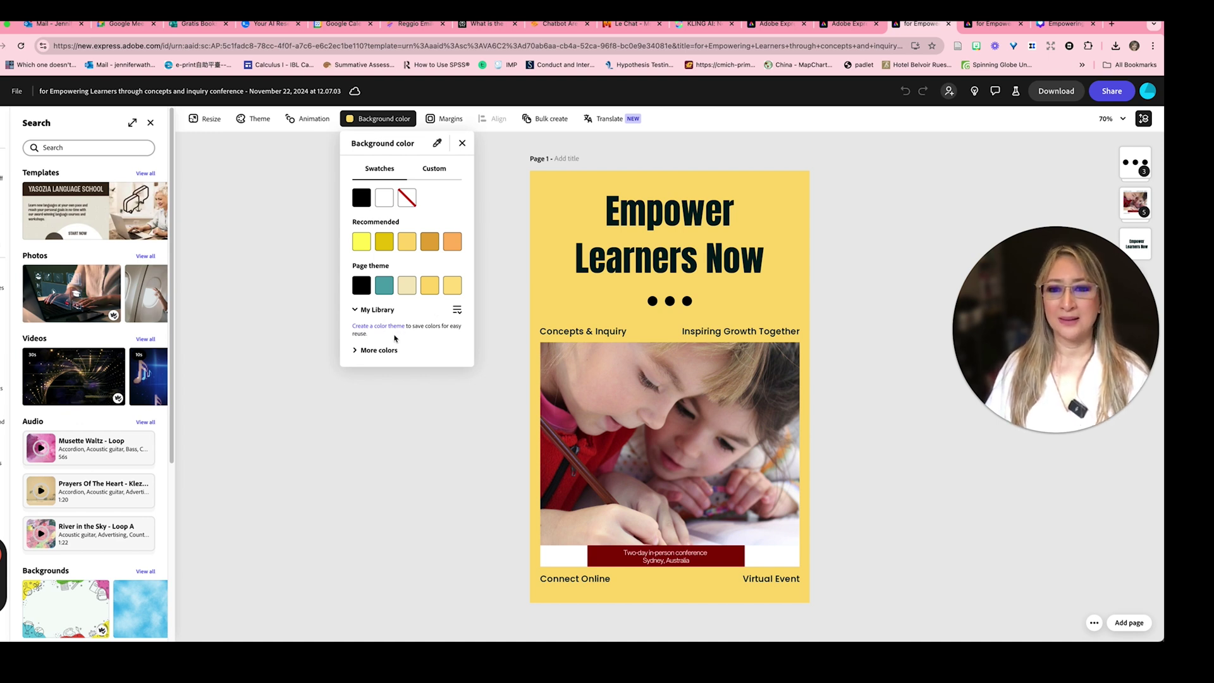
left_click(384, 353)
scroll(385, 405, "down", 1)
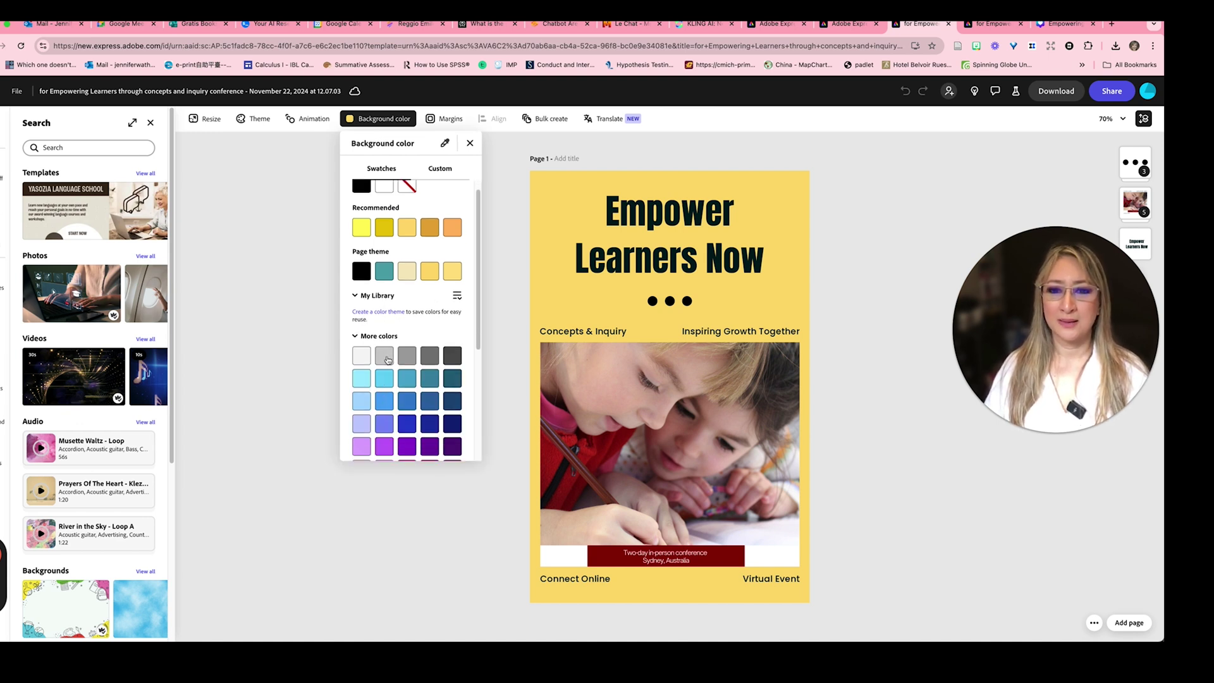
left_click(387, 358)
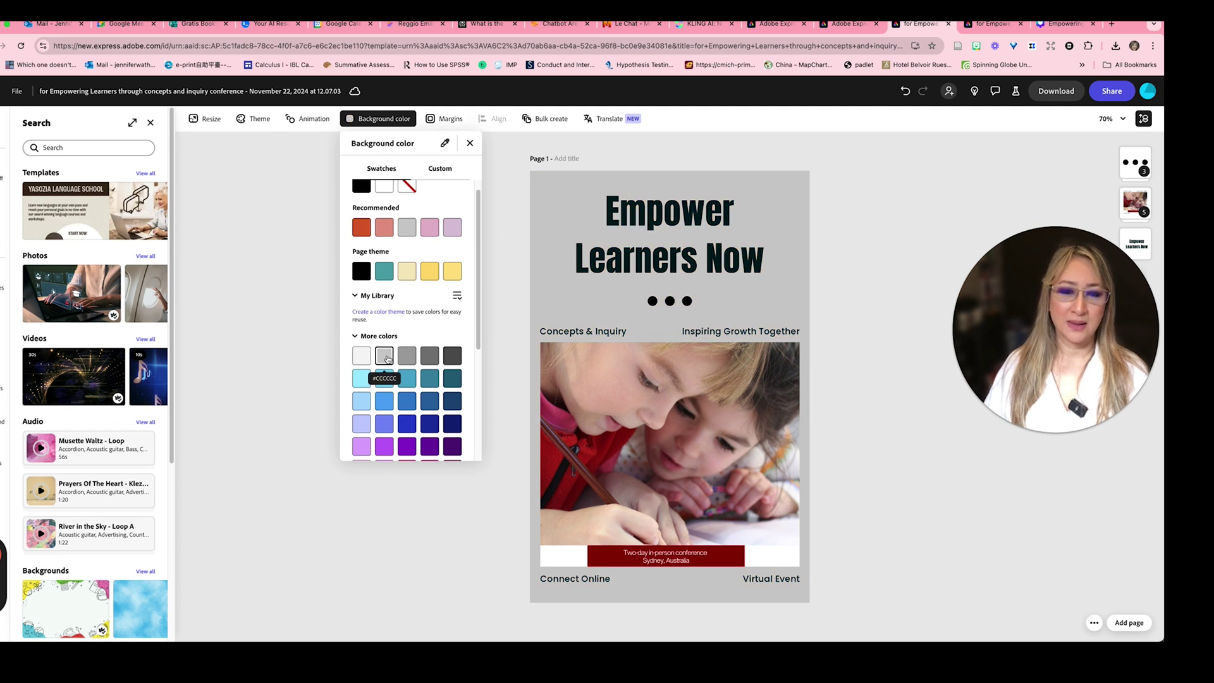
scroll(387, 380, "down", 5)
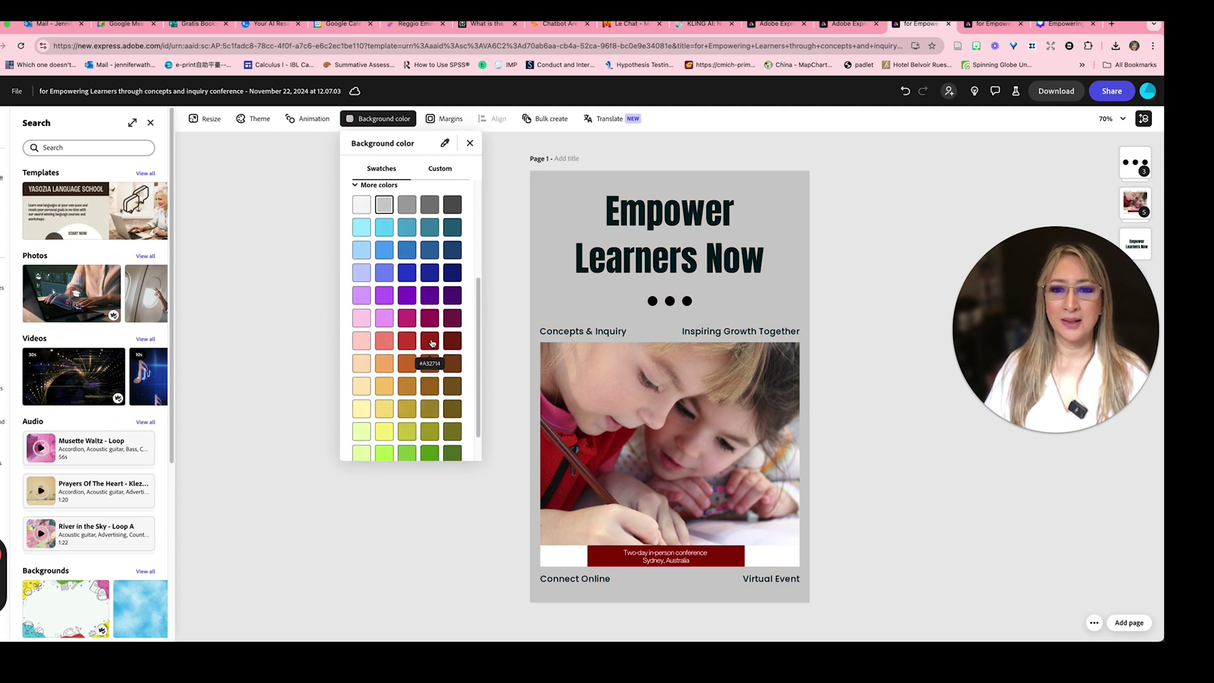
left_click(430, 341)
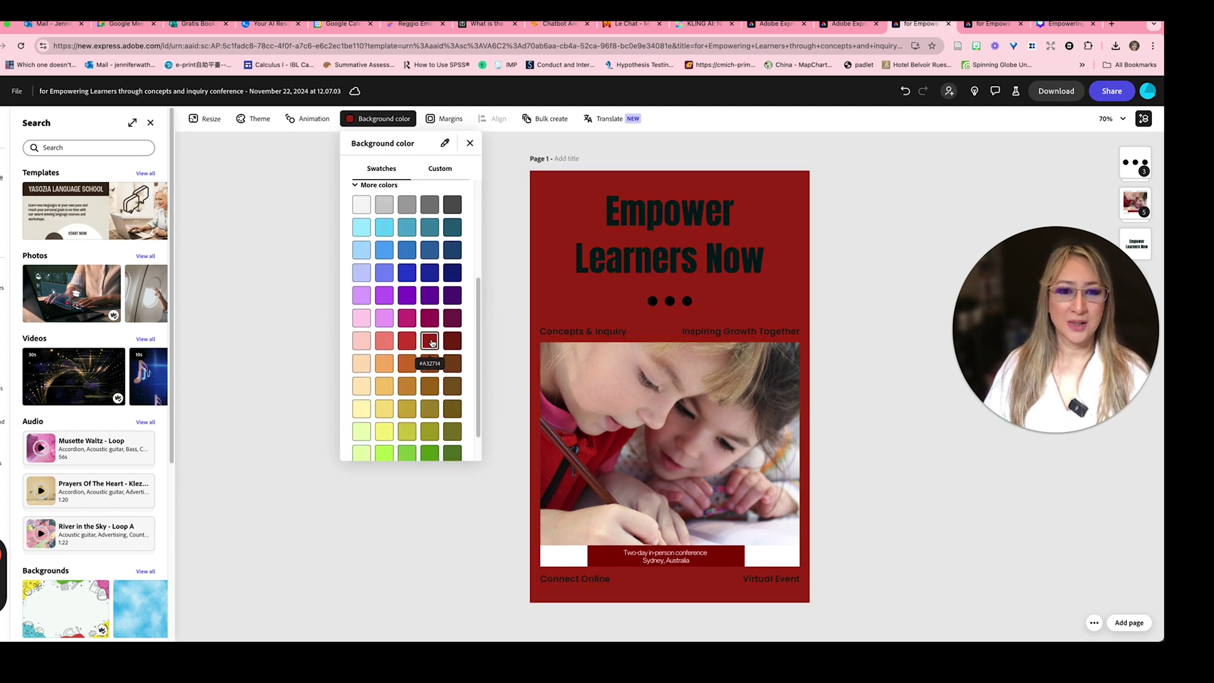
left_click(452, 341)
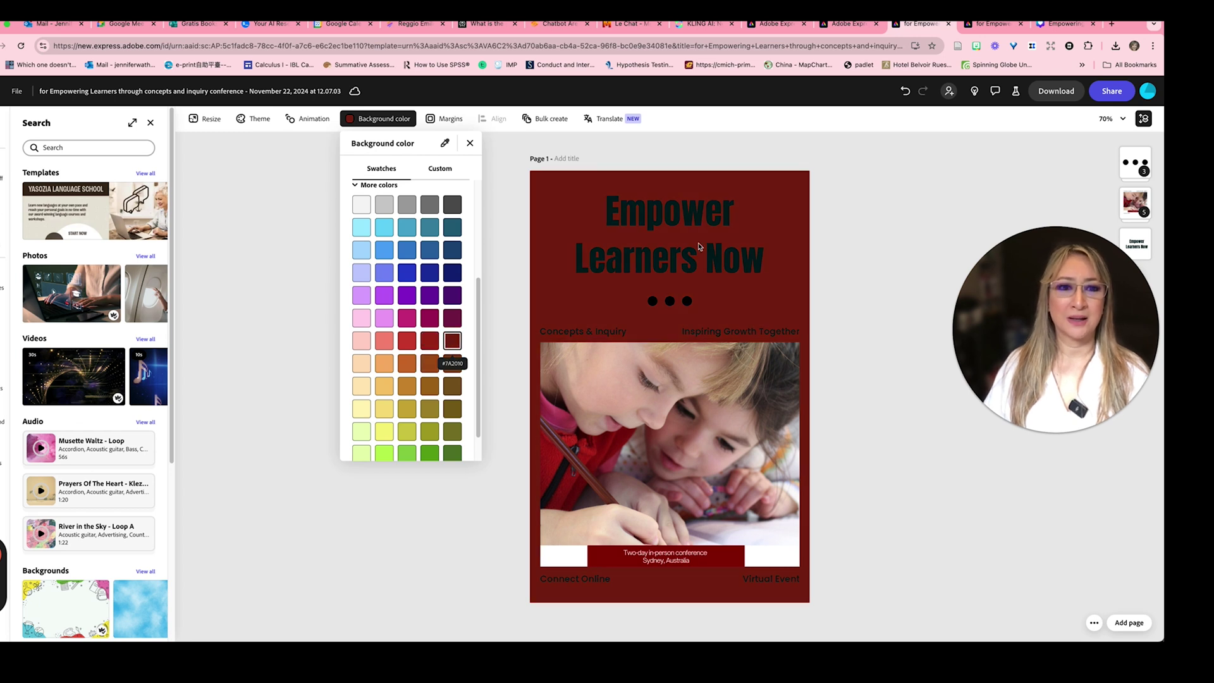
key("Escape")
Set the 'Empower Learners Now' title's fill colour to white, then finish editing the text.
double_click(654, 245)
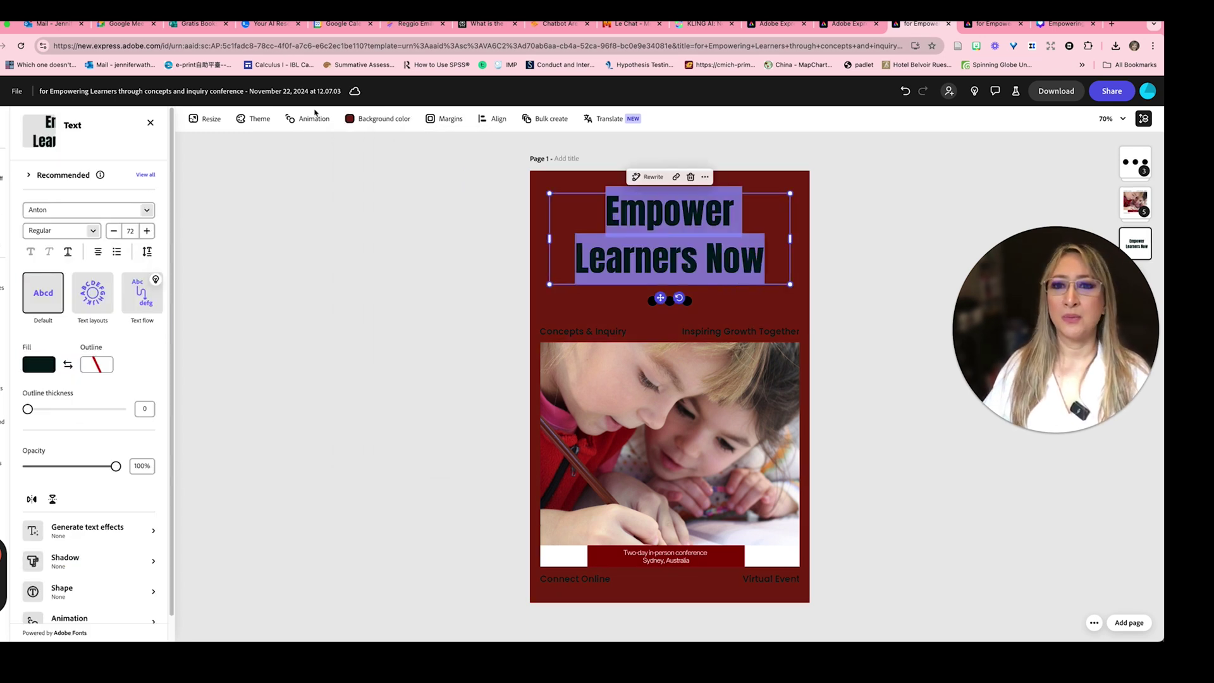
left_click(35, 367)
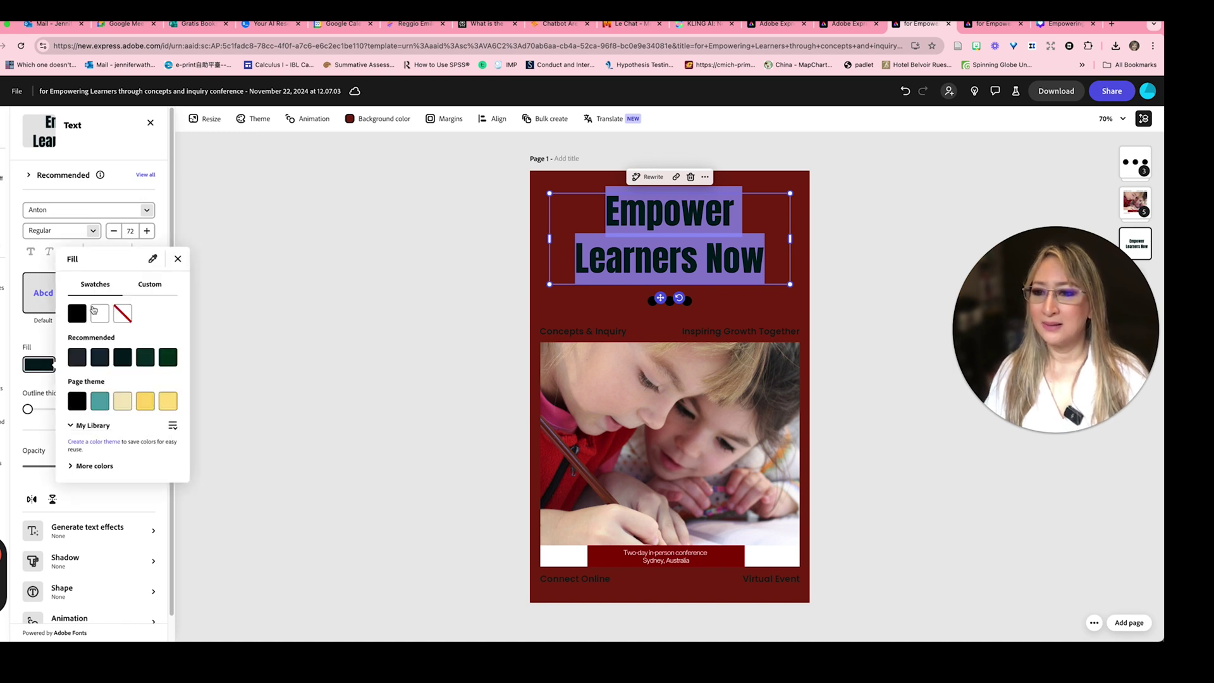
left_click(100, 312)
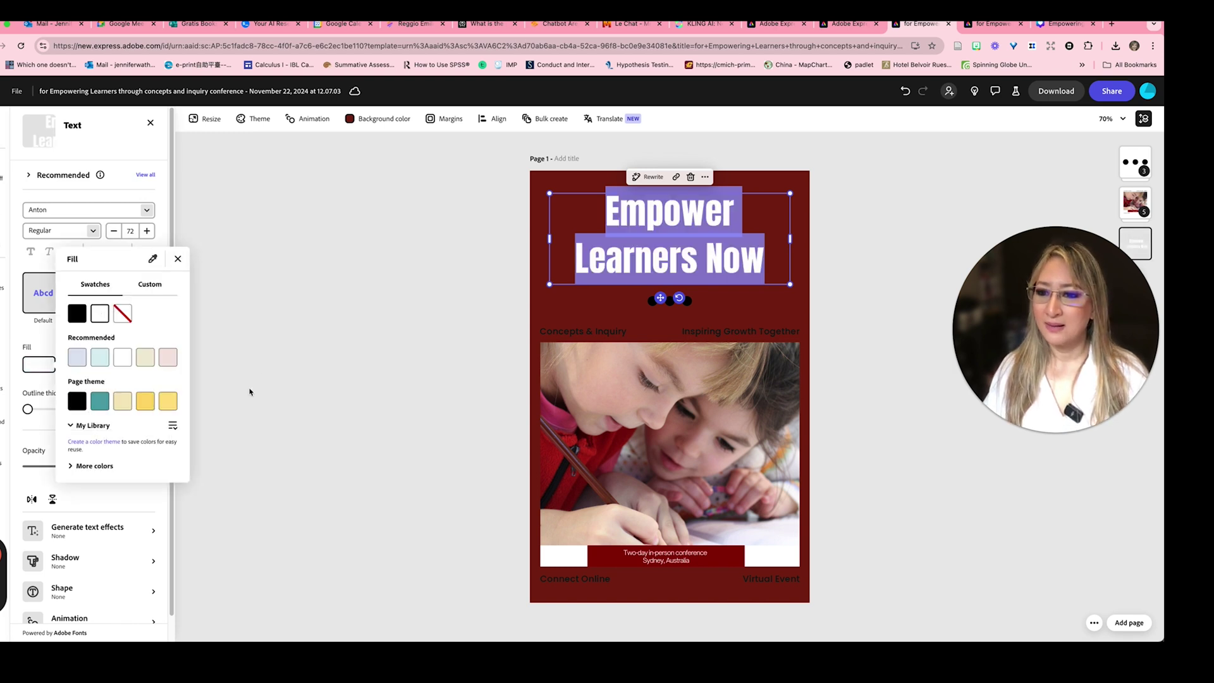
key("Escape")
scroll(62, 403, "down", 1)
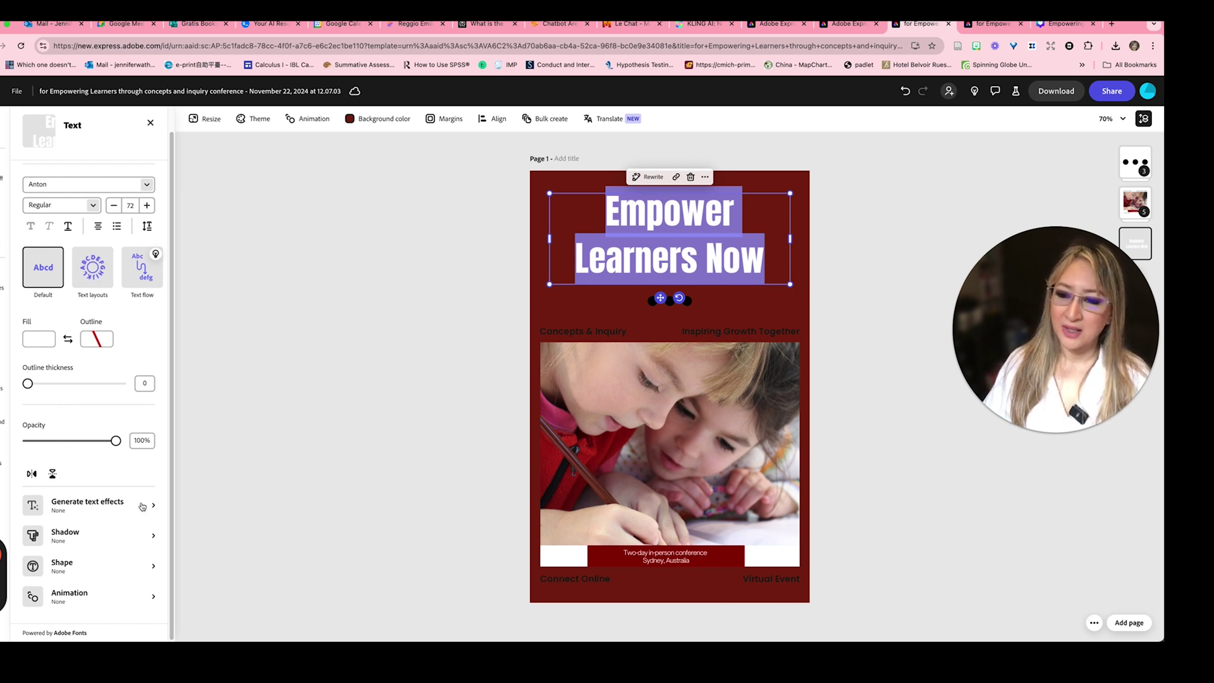
key("Escape")
left_click(535, 331)
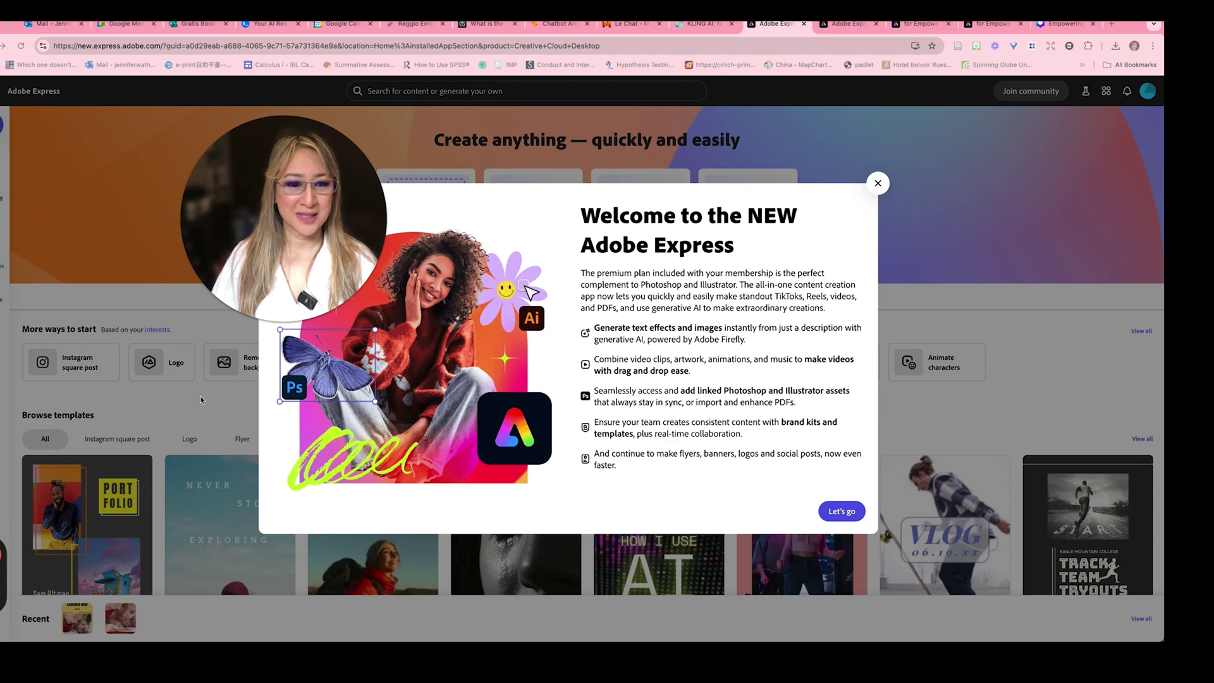
Close the 'Welcome to the NEW Adobe Express' message on the home page.
left_click(877, 184)
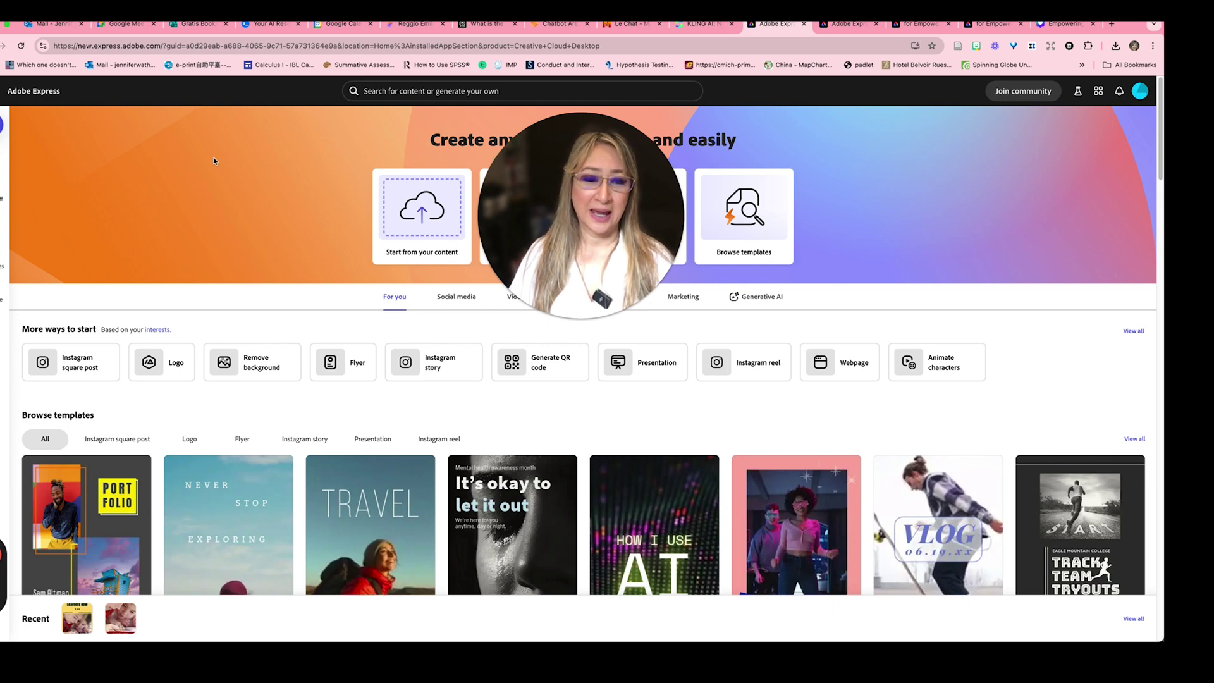
Scroll the home page down and back up to look over the template suggestions.
scroll(216, 323, "down", 2)
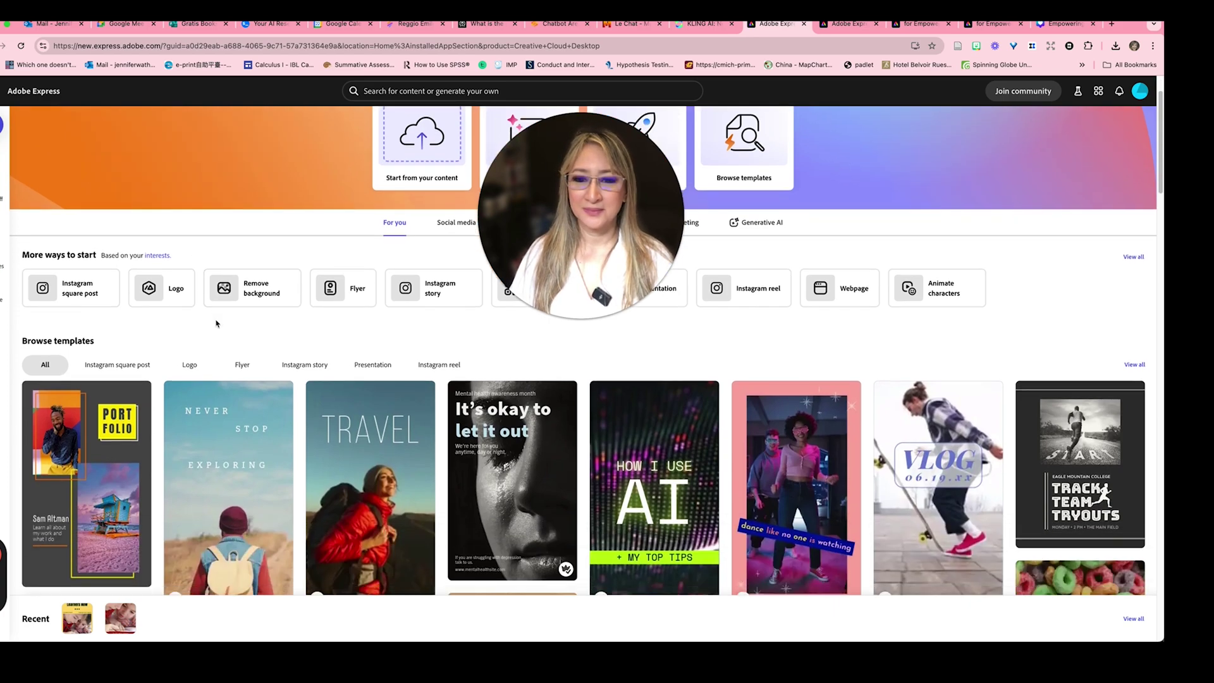
scroll(216, 324, "down", 4)
scroll(216, 323, "up", 5)
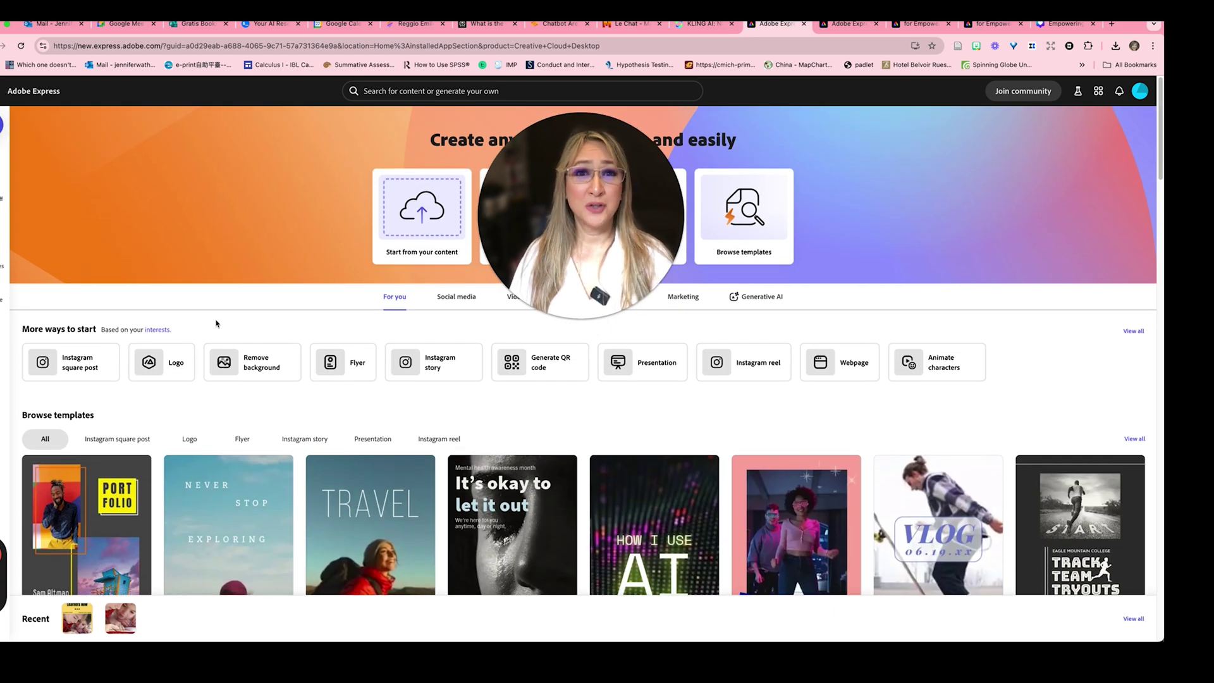